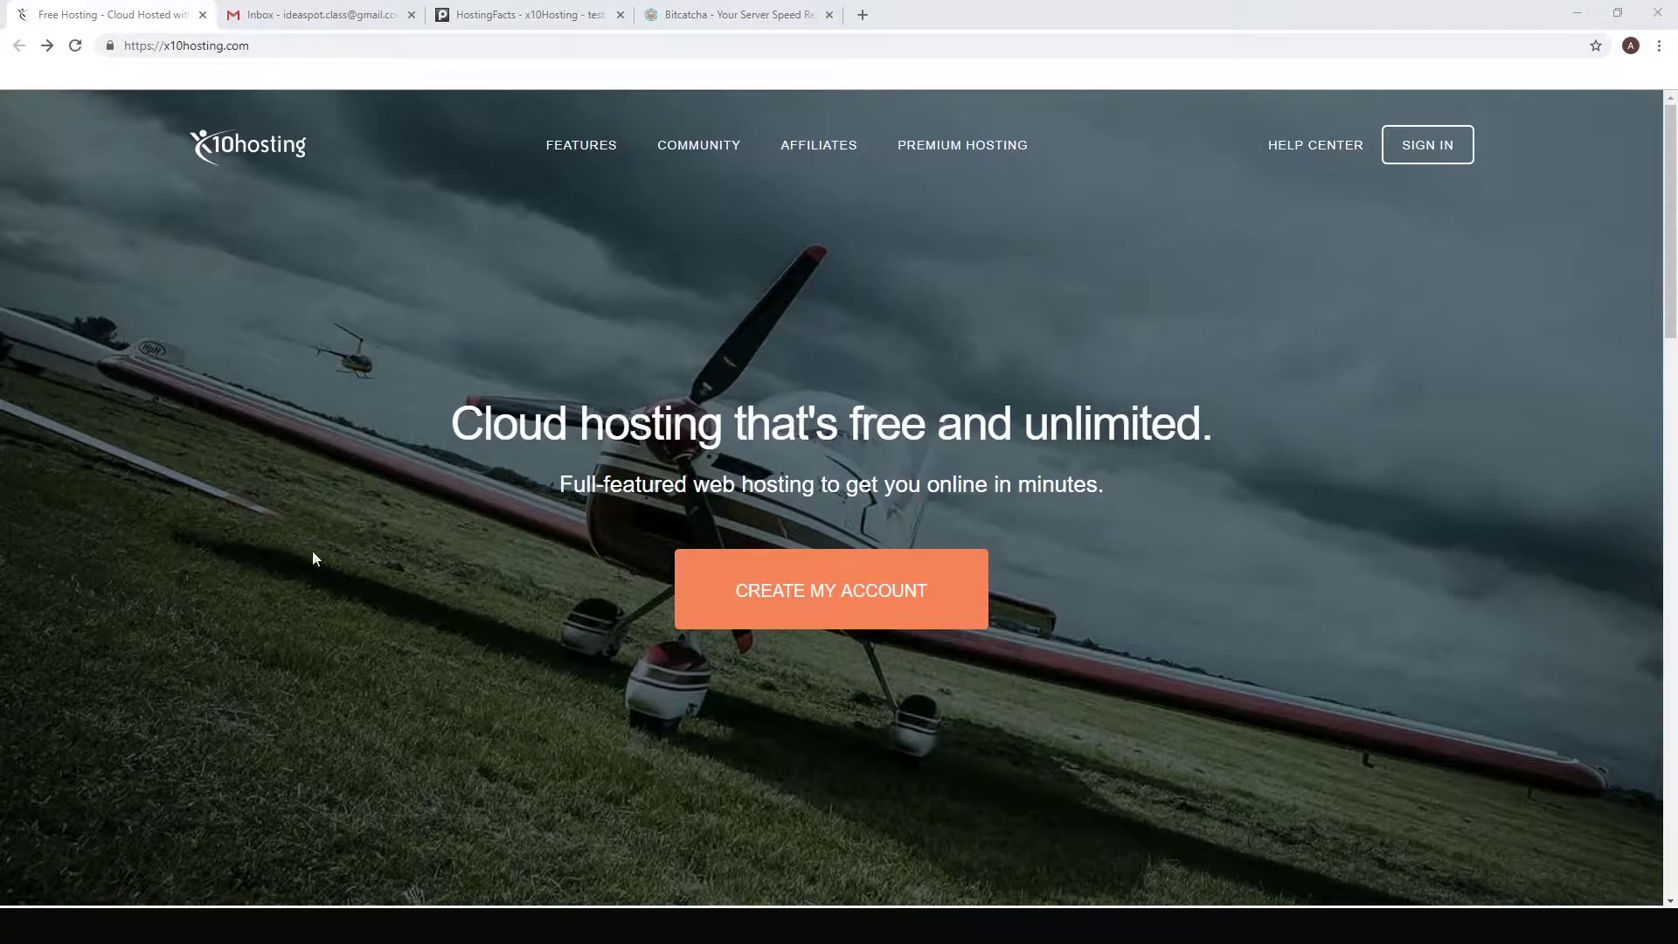
Step: Start a free account signup and claim the ideatech subdomain
{"action": "left_click", "coordinate": [821, 600]}
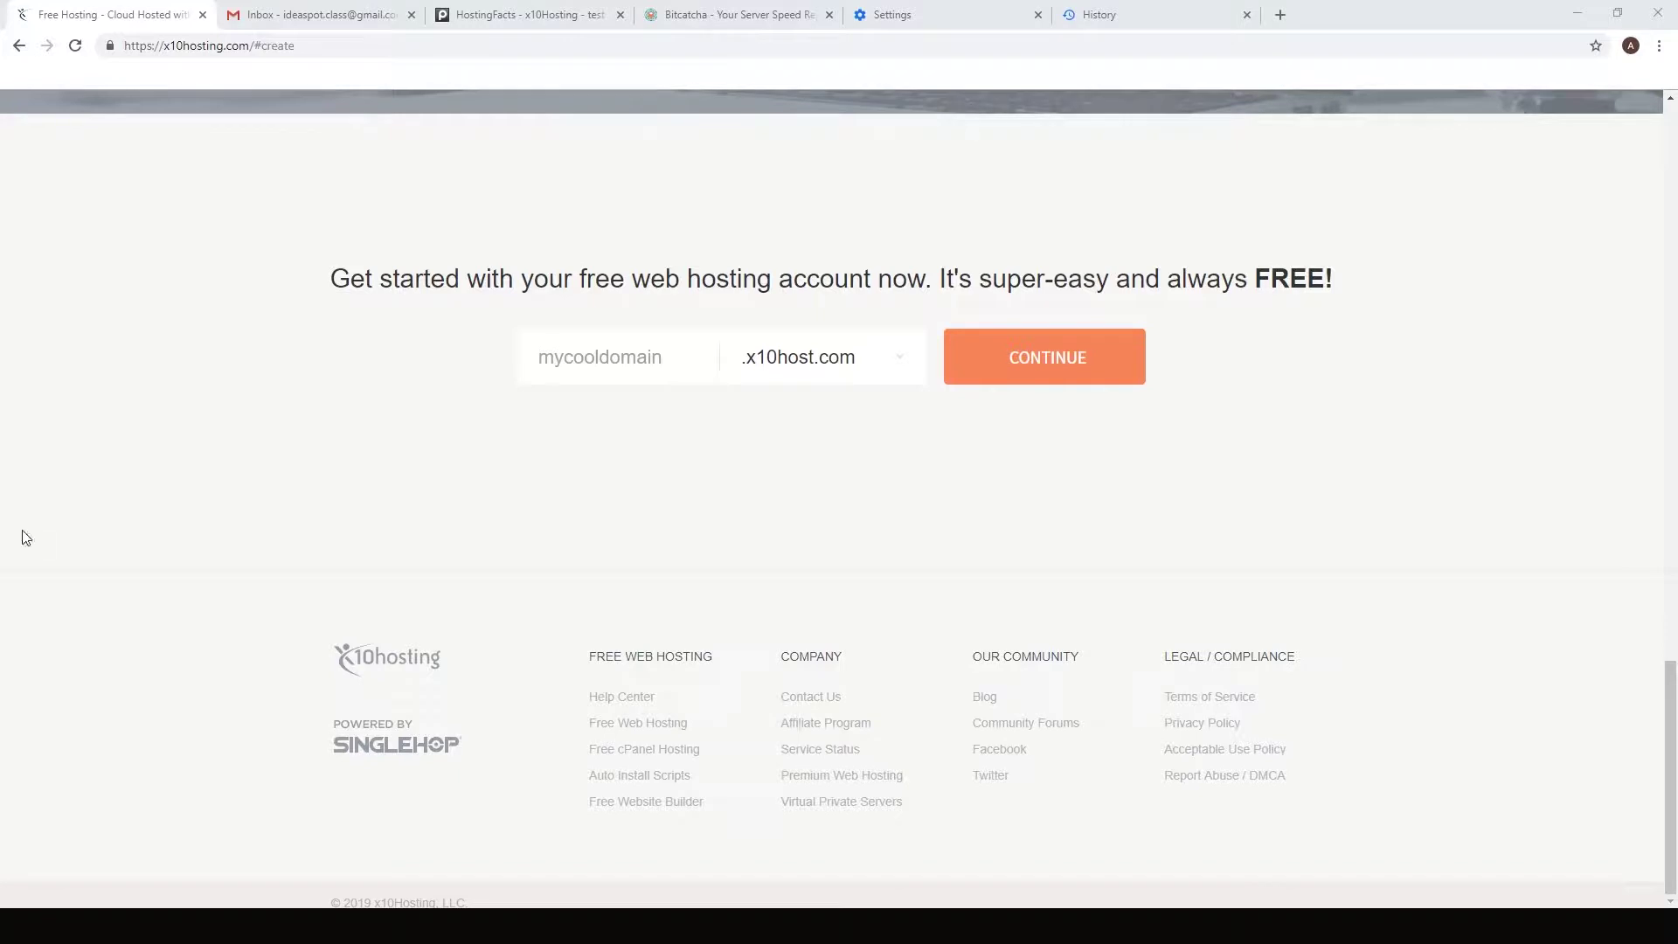
{"action": "left_click", "coordinate": [614, 363]}
{"action": "left_click", "coordinate": [559, 407]}
{"action": "left_click", "coordinate": [1097, 363]}
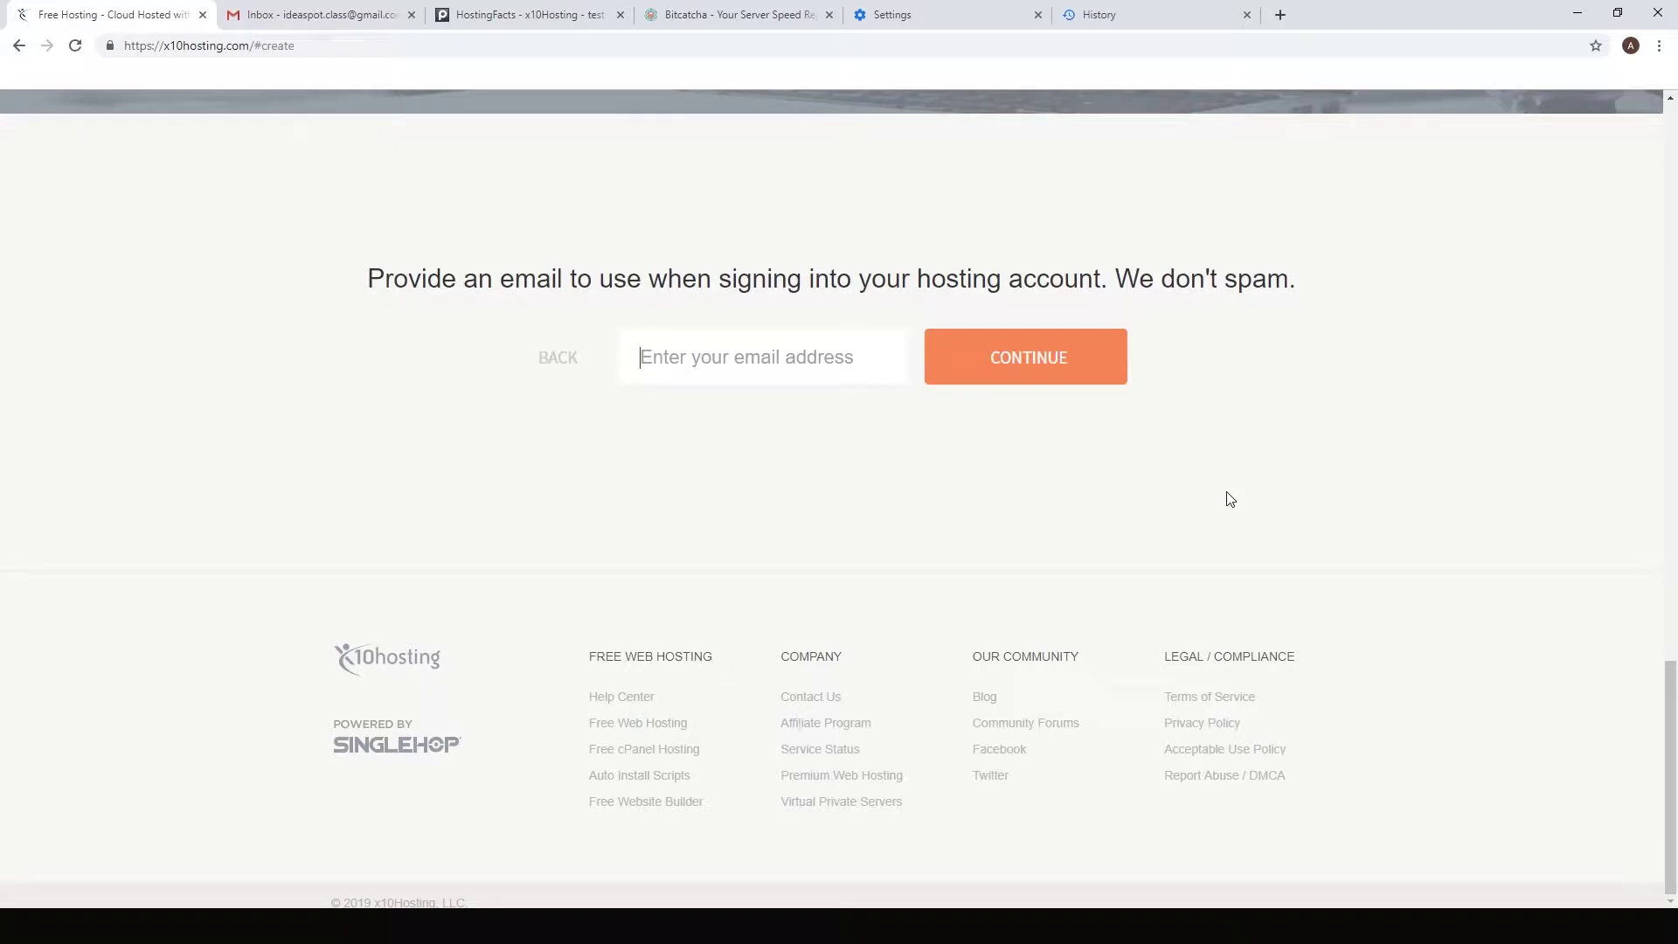
{"action": "left_click", "coordinate": [461, 917]}
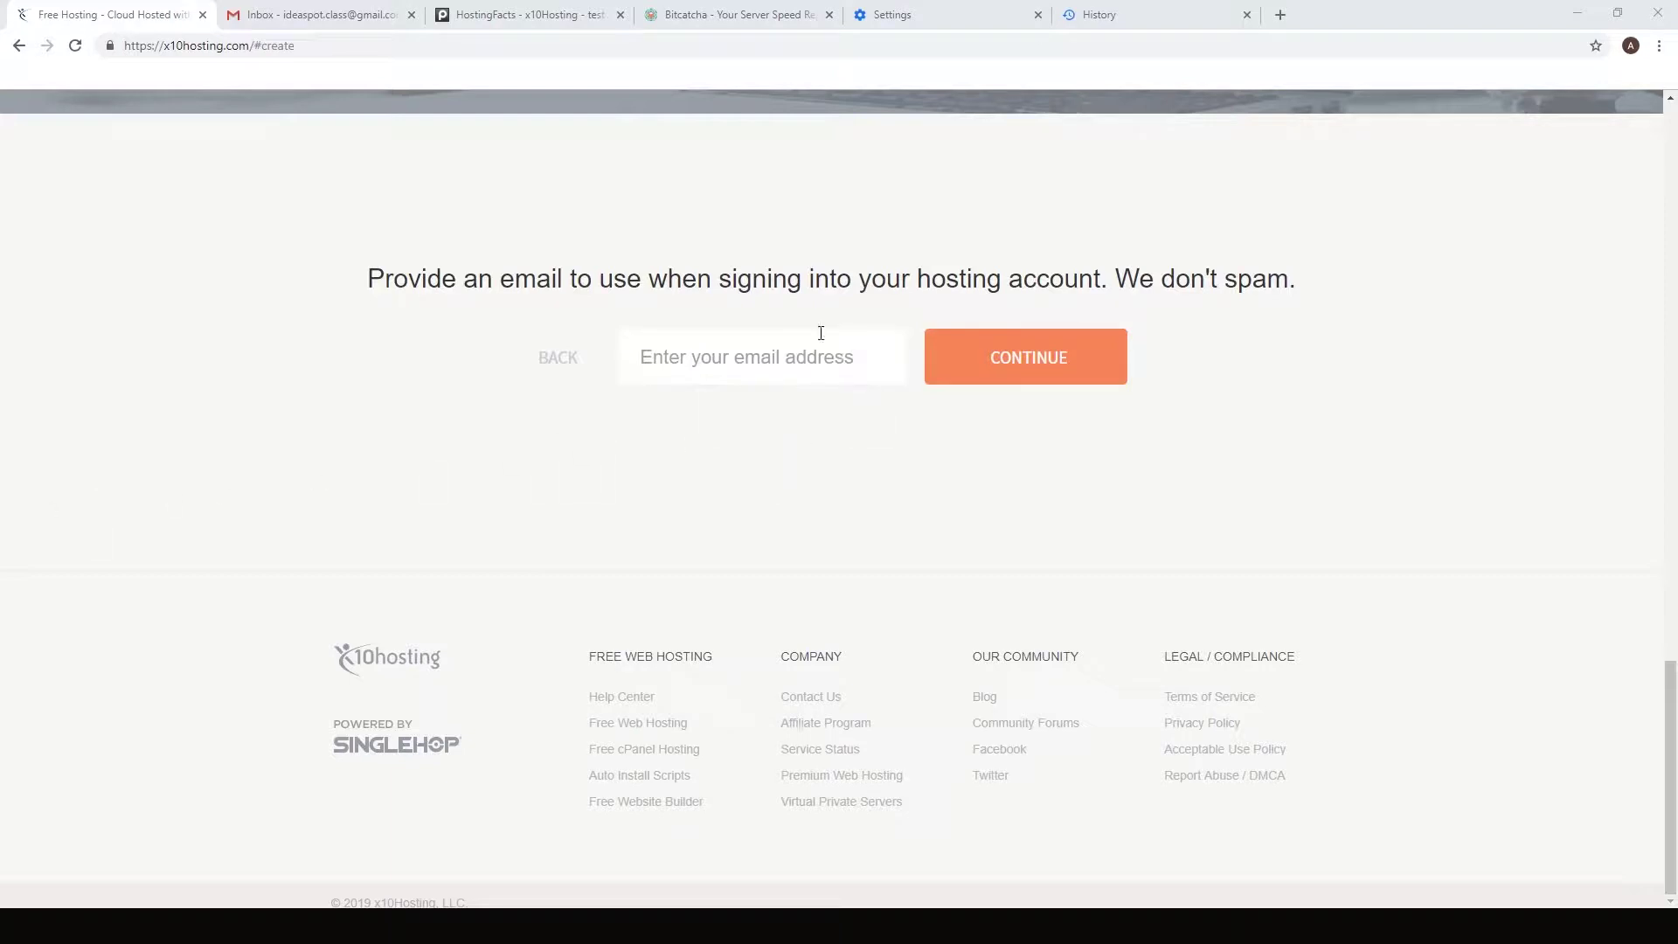
Step: Enter the account email and password, accept the Terms of Service, and submit the signup
{"action": "left_click", "coordinate": [769, 363]}
{"action": "key", "text": "ctrl+v"}
{"action": "left_click", "coordinate": [1008, 370]}
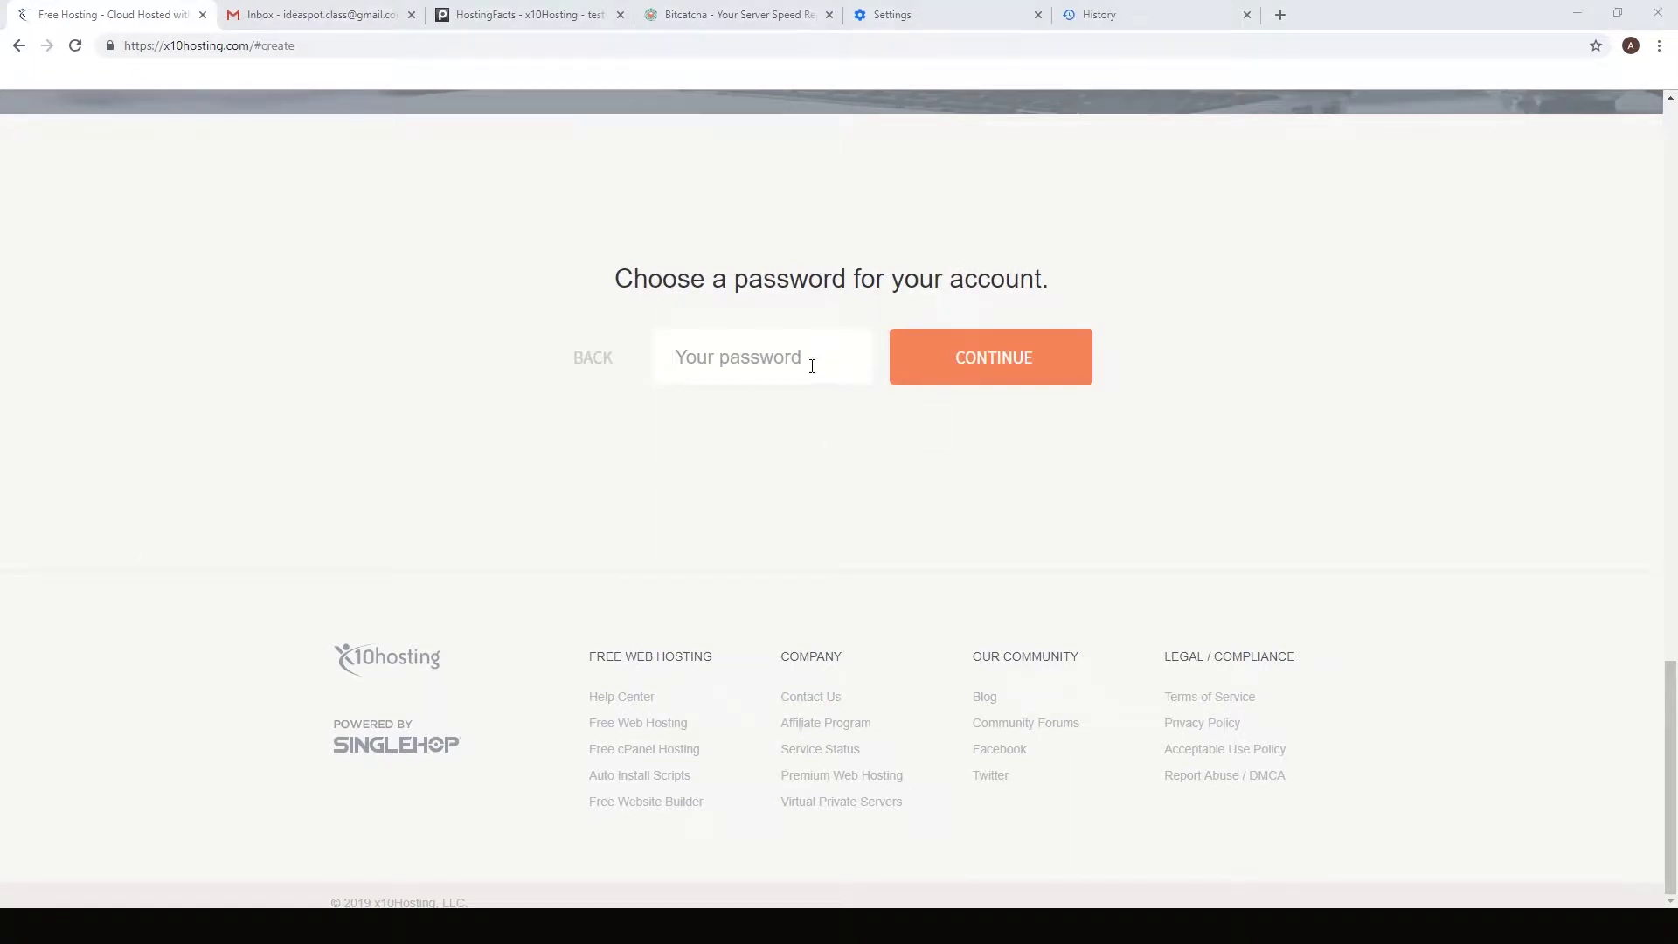
{"action": "left_click", "coordinate": [809, 363]}
{"action": "key", "text": "ctrl+v"}
{"action": "left_click", "coordinate": [1028, 365]}
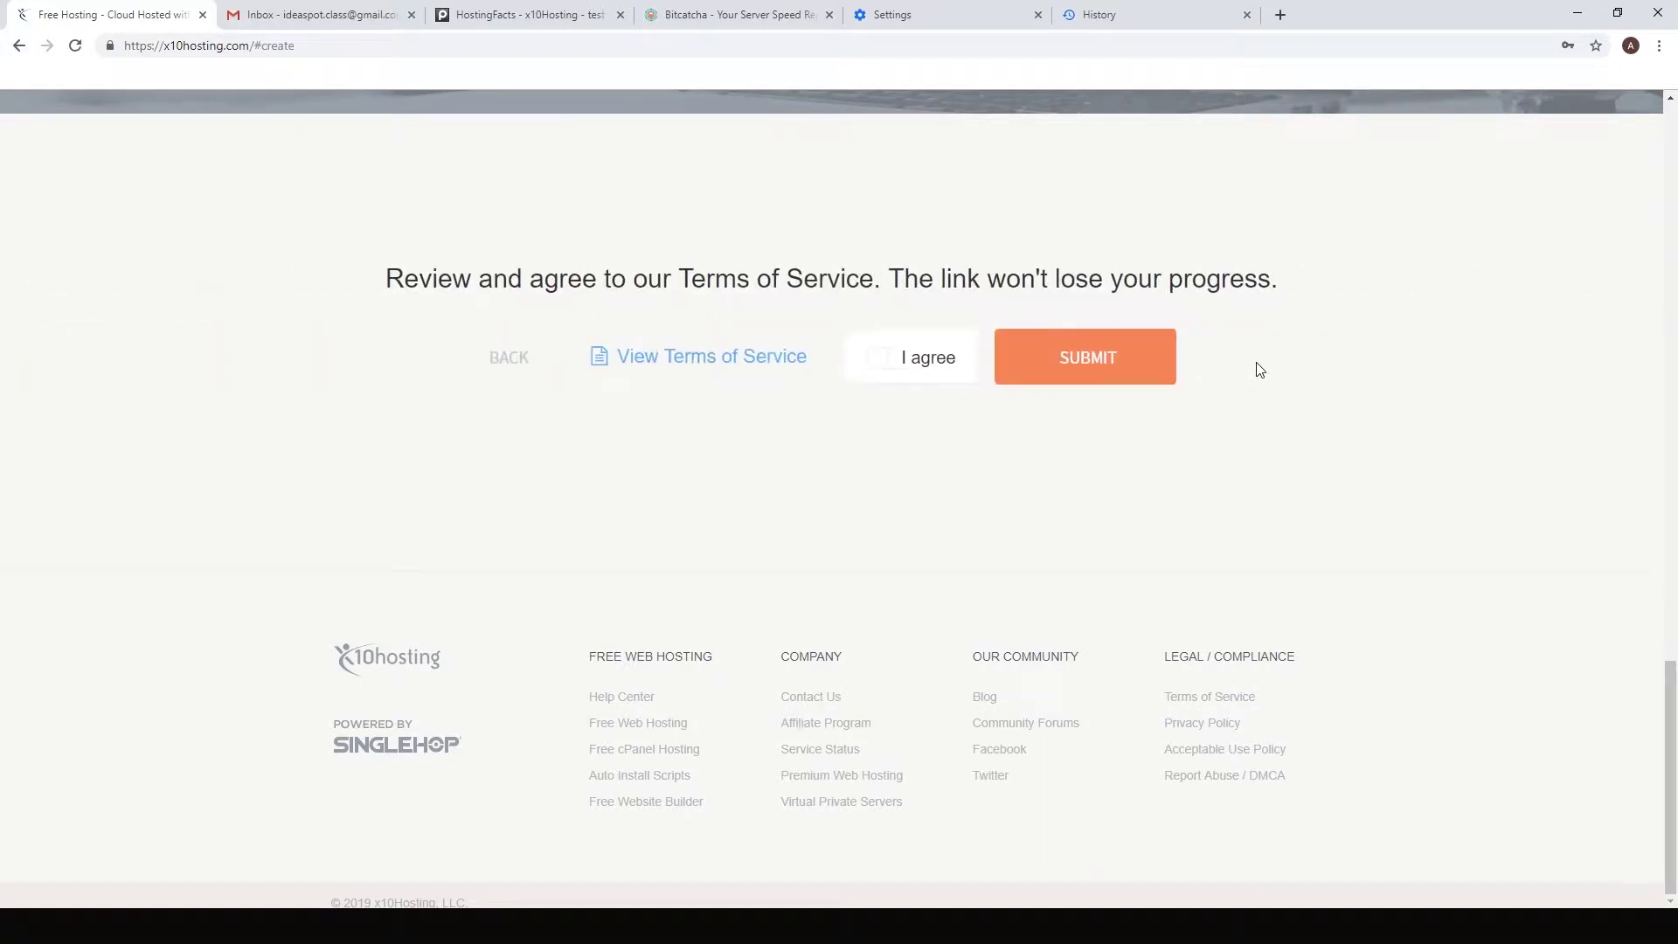
{"action": "left_click", "coordinate": [881, 359]}
{"action": "left_click", "coordinate": [1099, 360]}
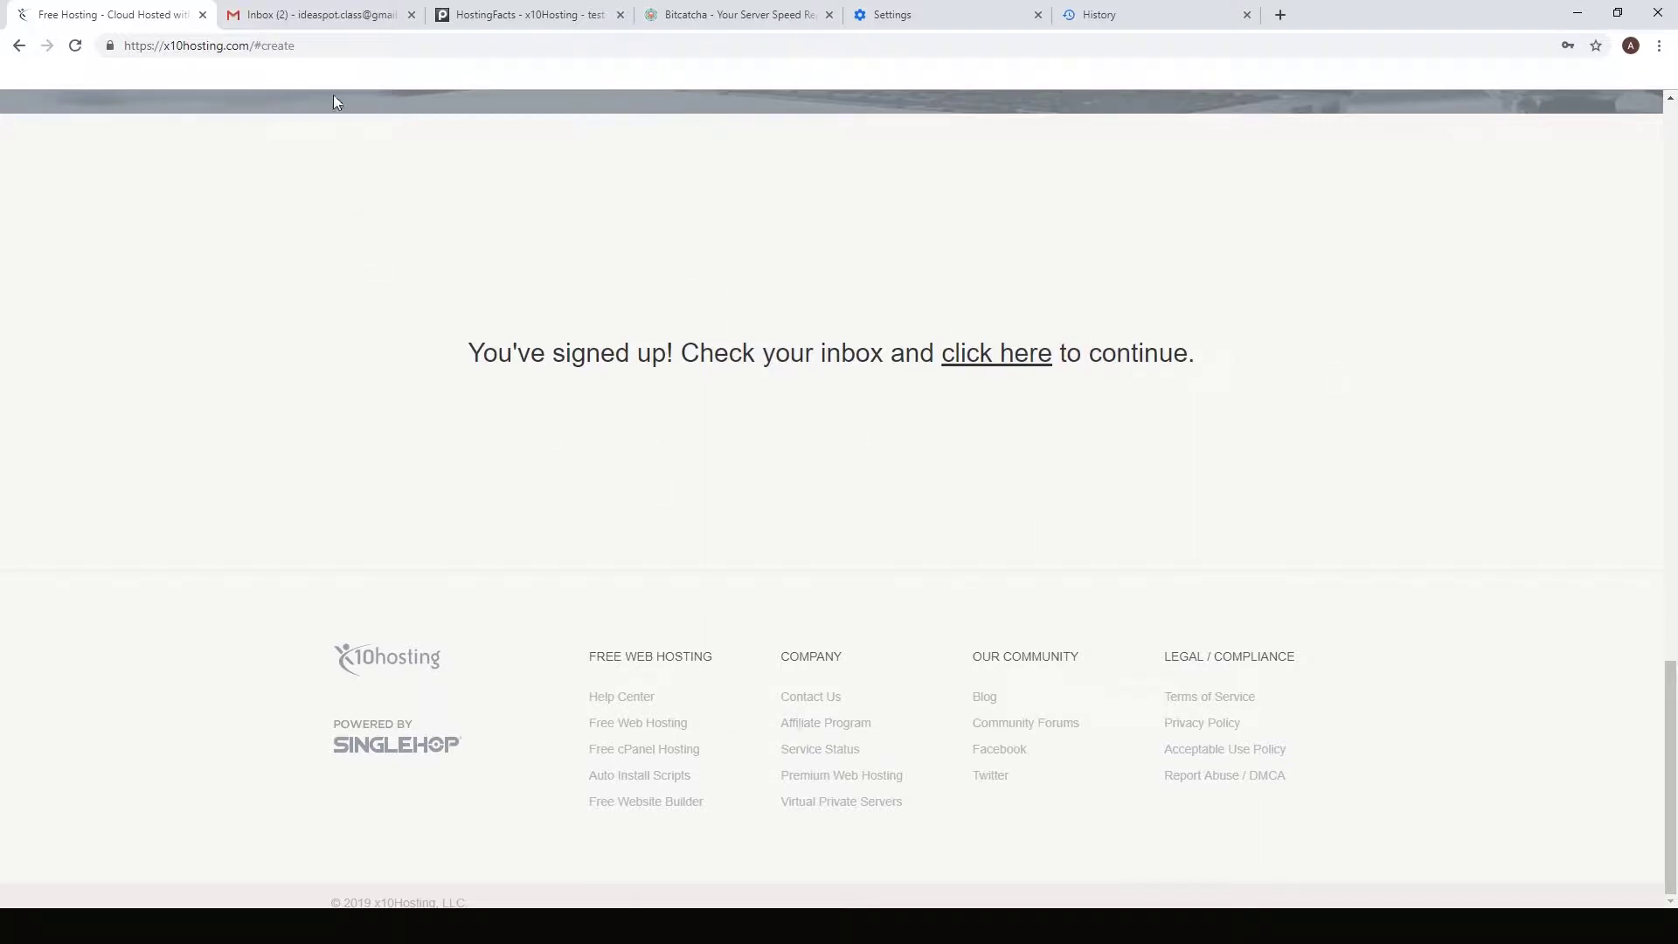
Step: Open the x10Hosting Email Confirmation message in Gmail and follow its confirmation link
{"action": "left_click", "coordinate": [312, 12]}
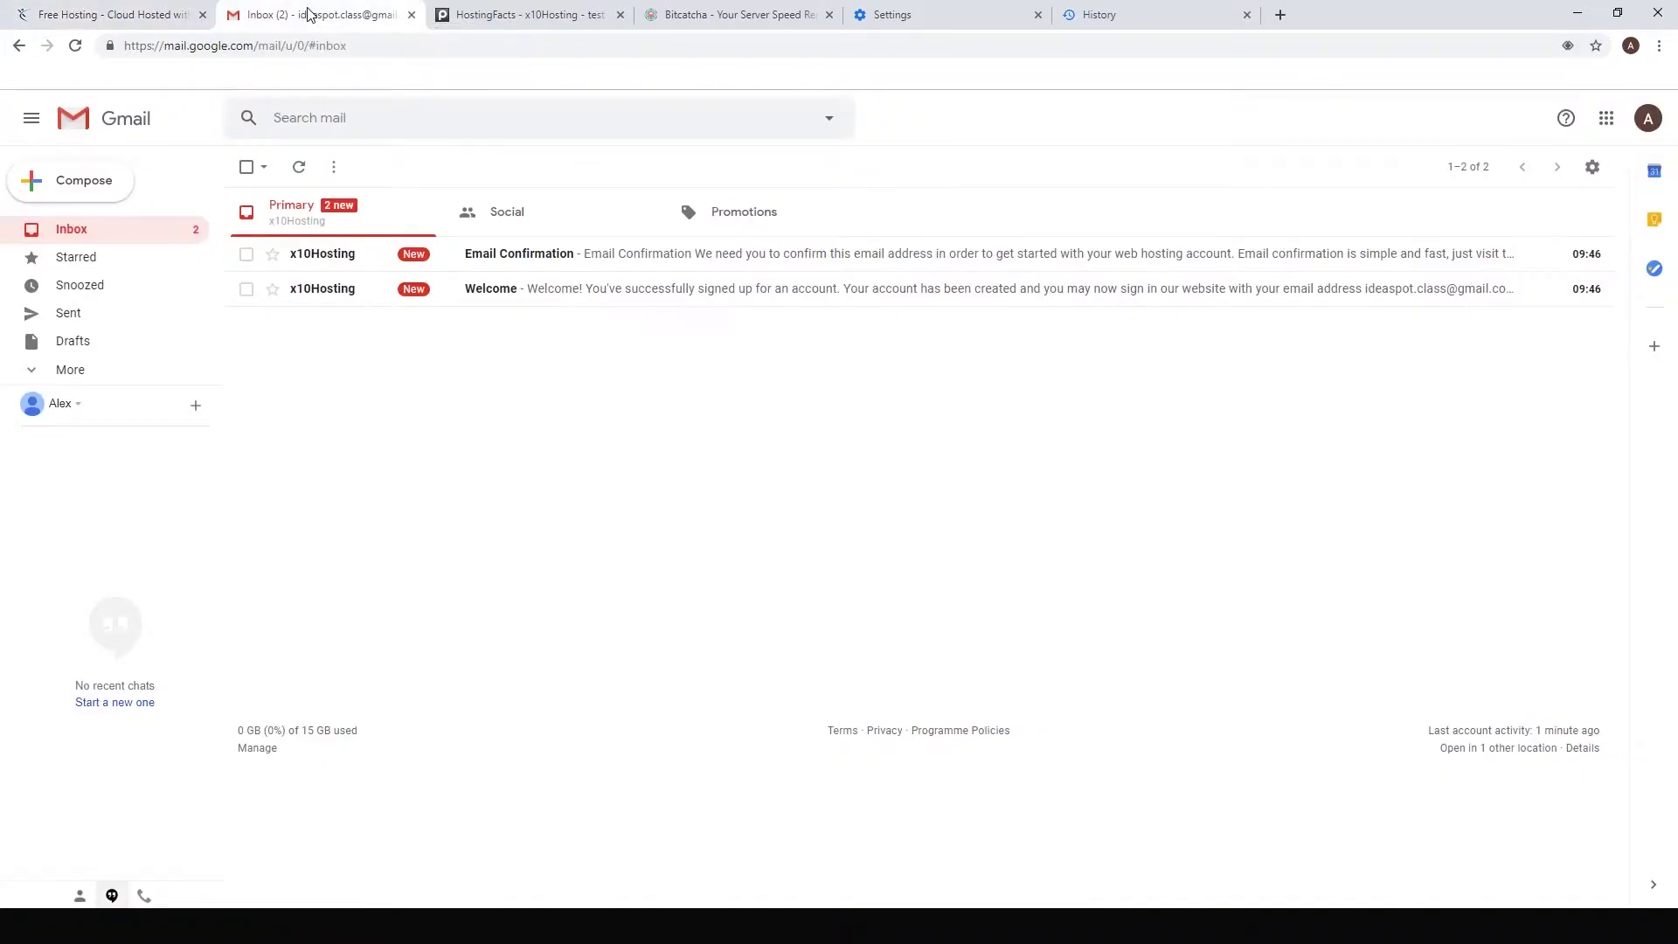
{"action": "left_click", "coordinate": [554, 256]}
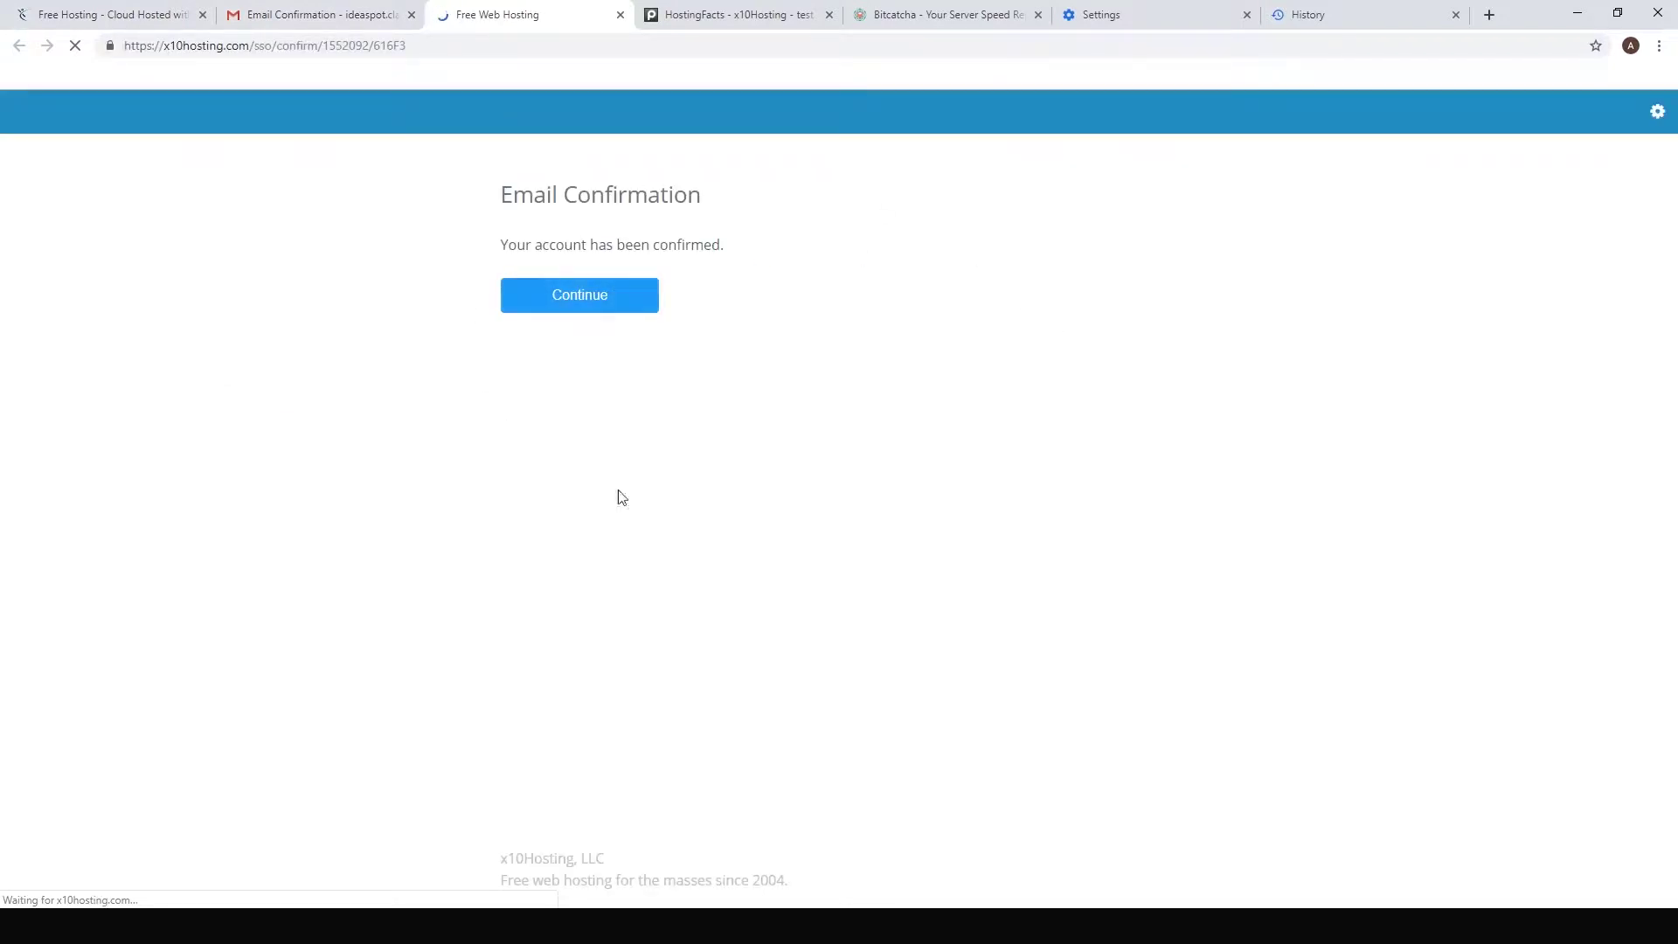
Step: Continue through account setup, save your first name, and reach the ideatech.x10host.com overview
{"action": "left_click", "coordinate": [573, 306]}
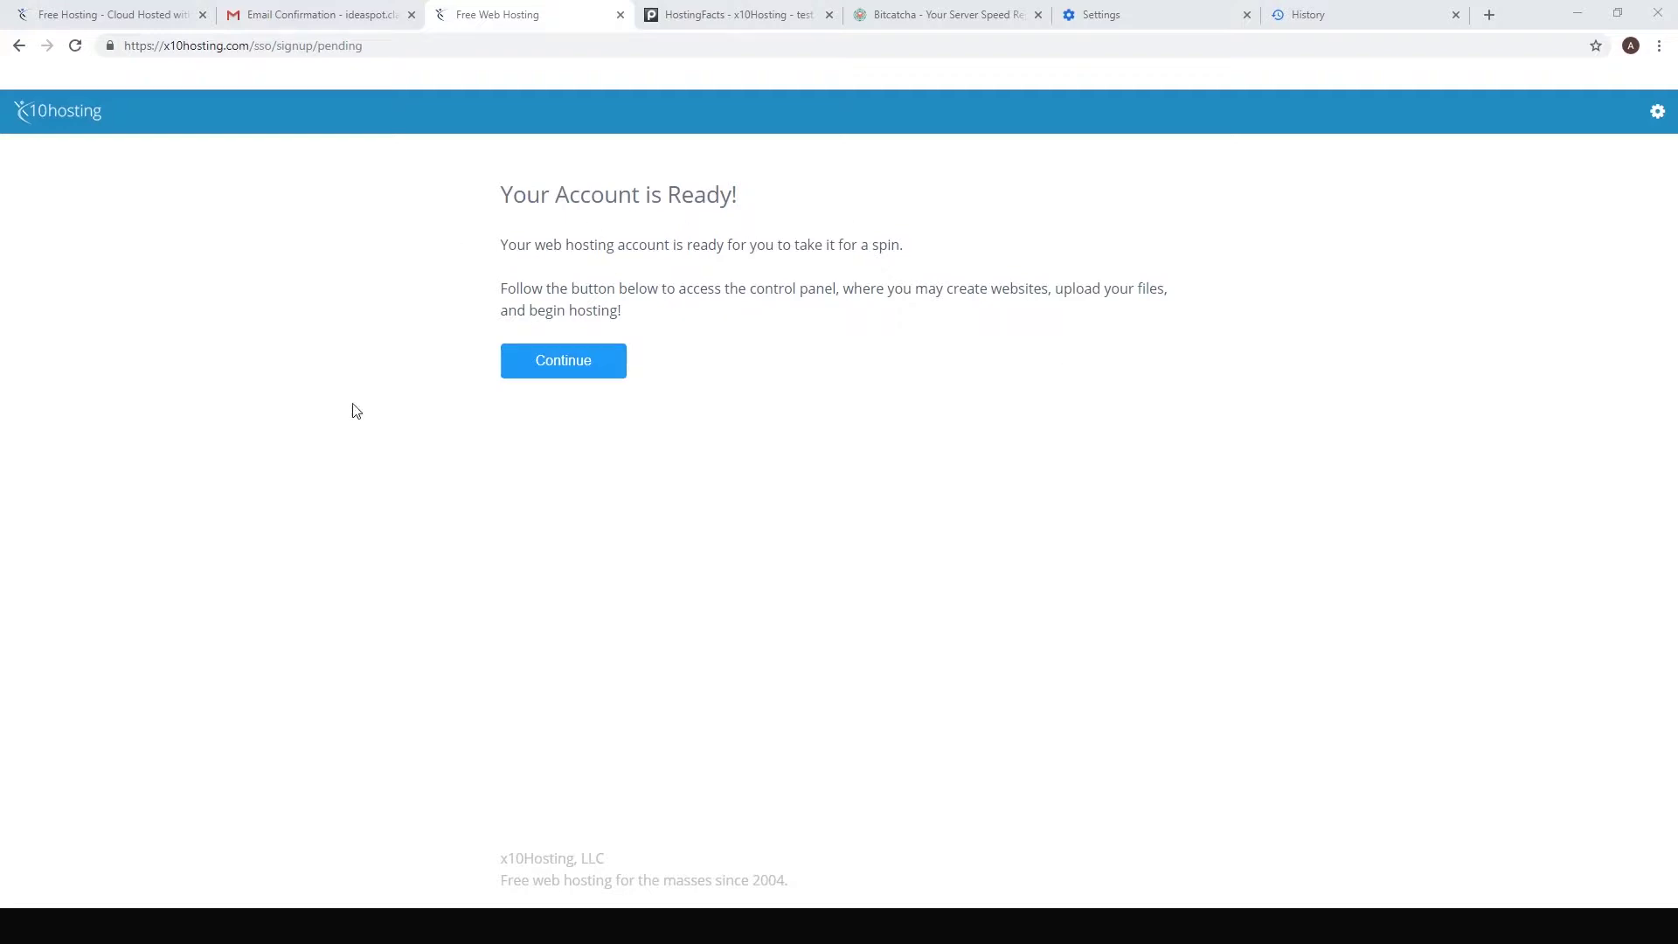
{"action": "left_click", "coordinate": [588, 372]}
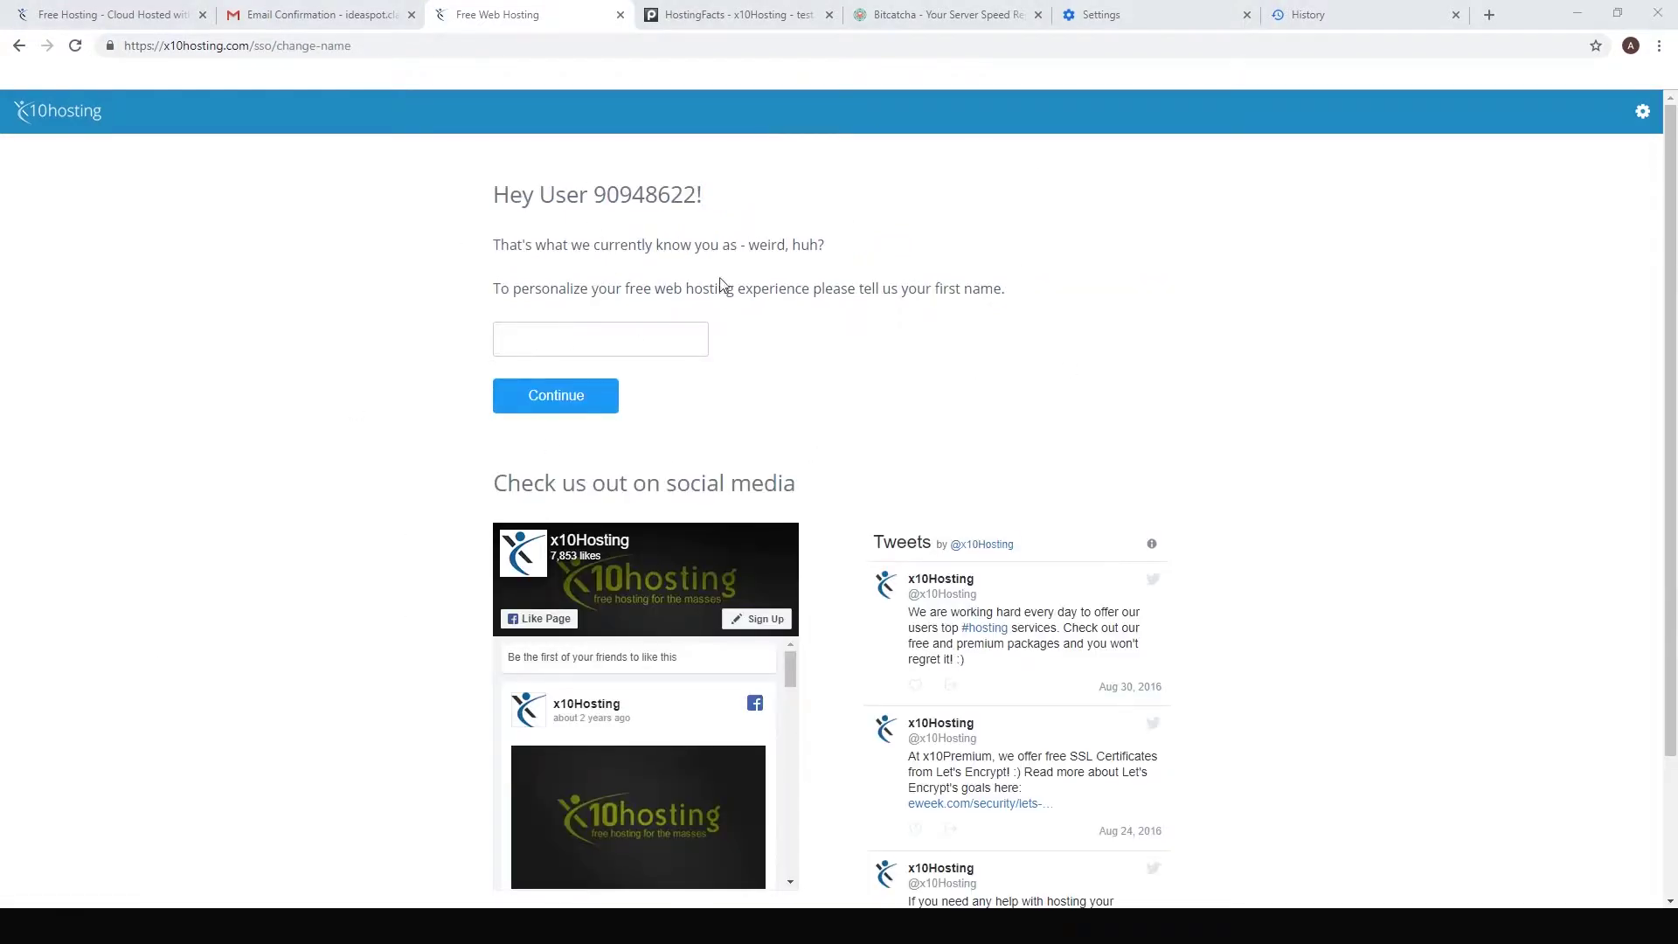
{"action": "left_click", "coordinate": [578, 346]}
{"action": "type", "text": "Alex"}
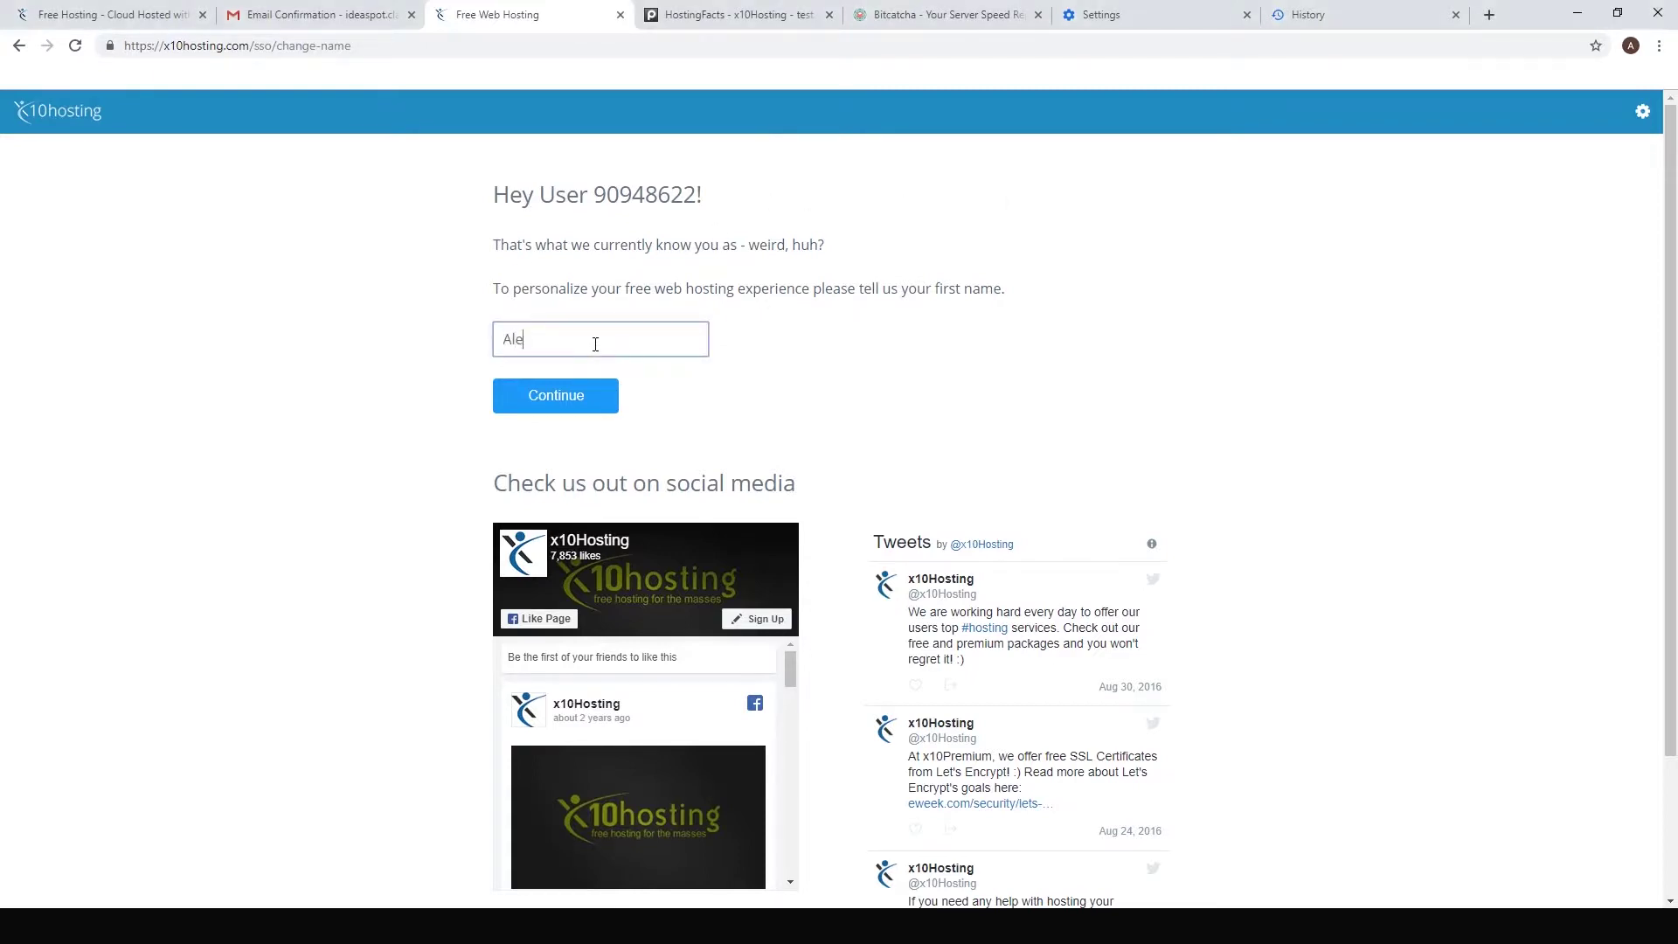
{"action": "left_click", "coordinate": [543, 407]}
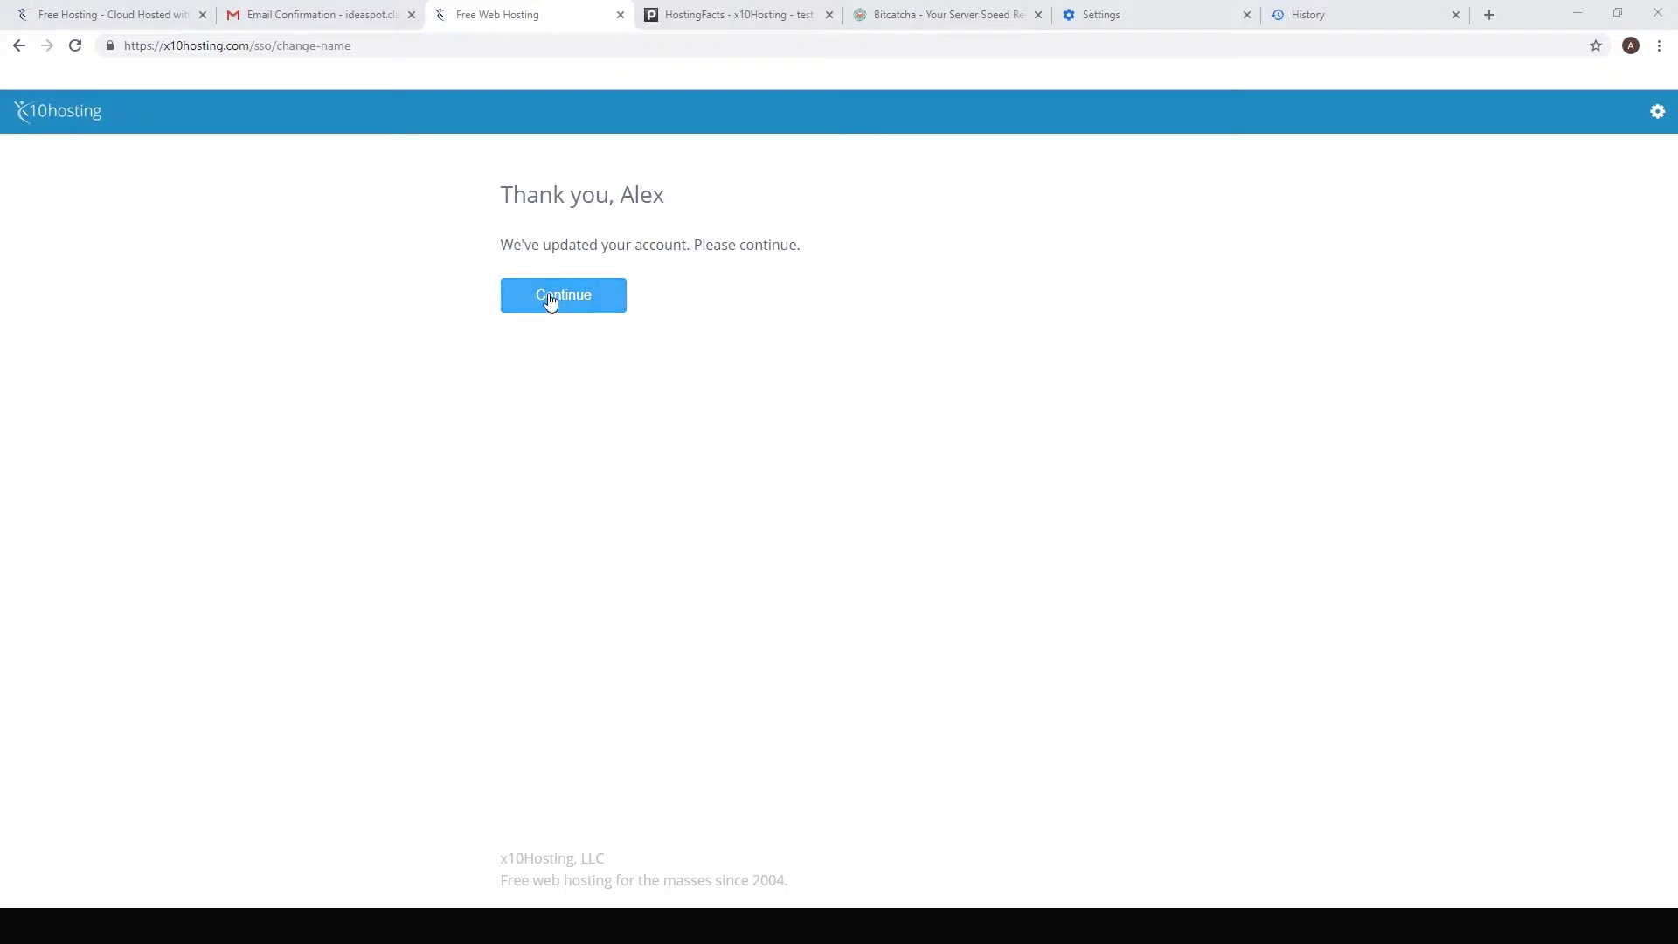
{"action": "left_click", "coordinate": [549, 300]}
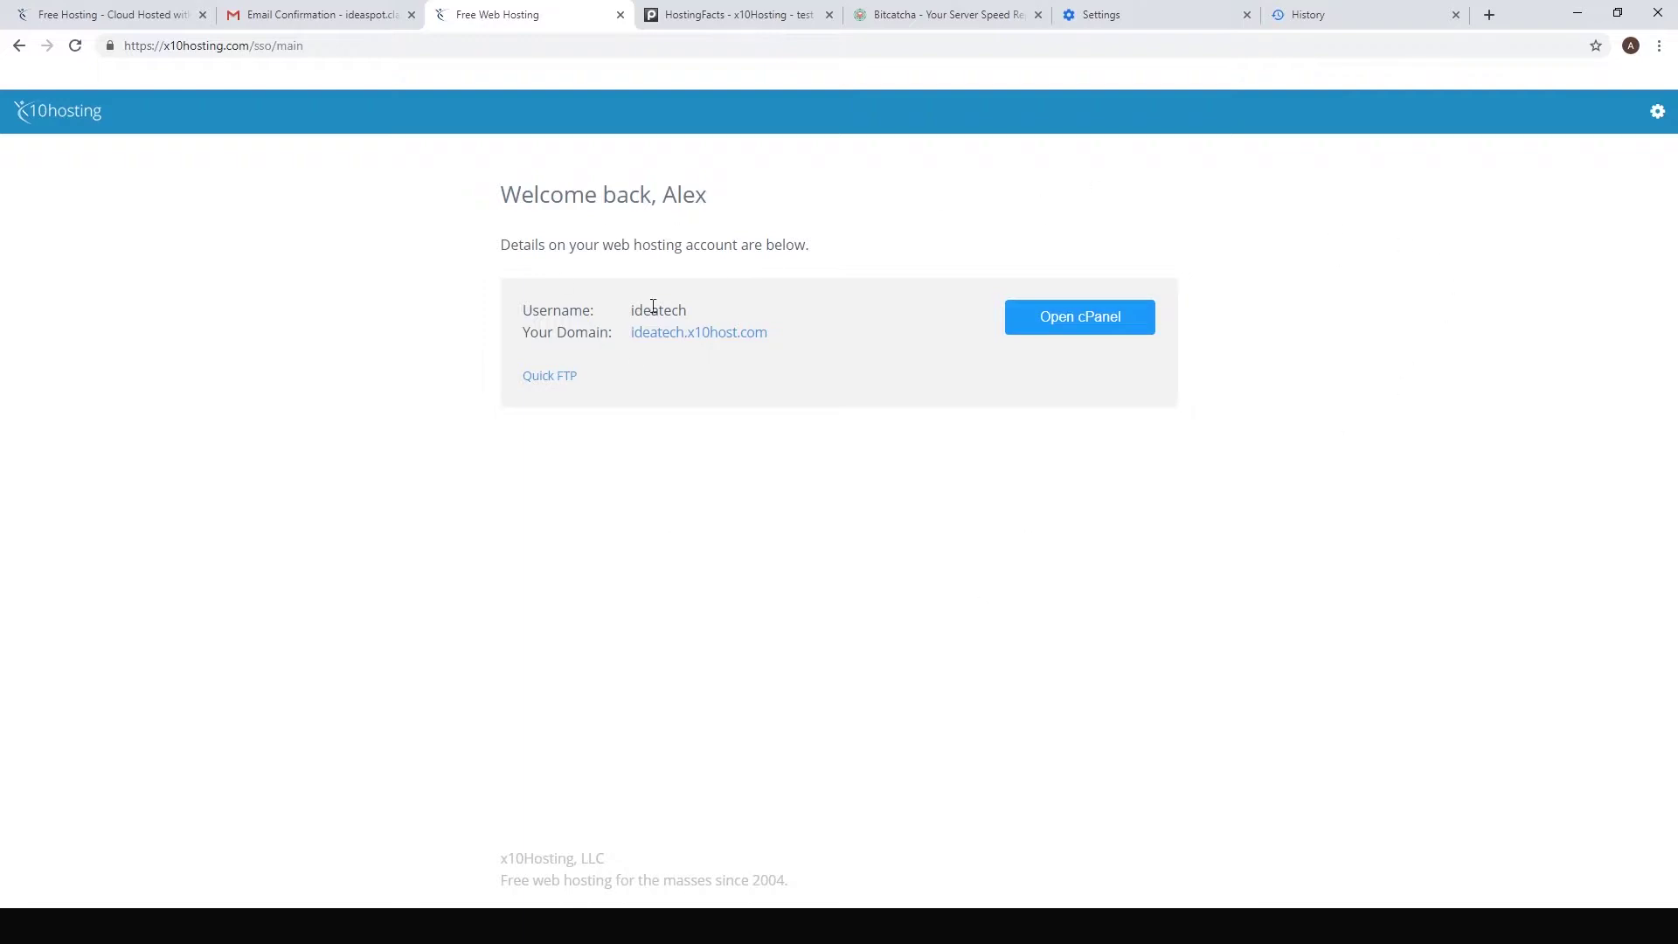
Step: Open cPanel and switch its theme to cPanel x3
{"action": "left_click", "coordinate": [1108, 325]}
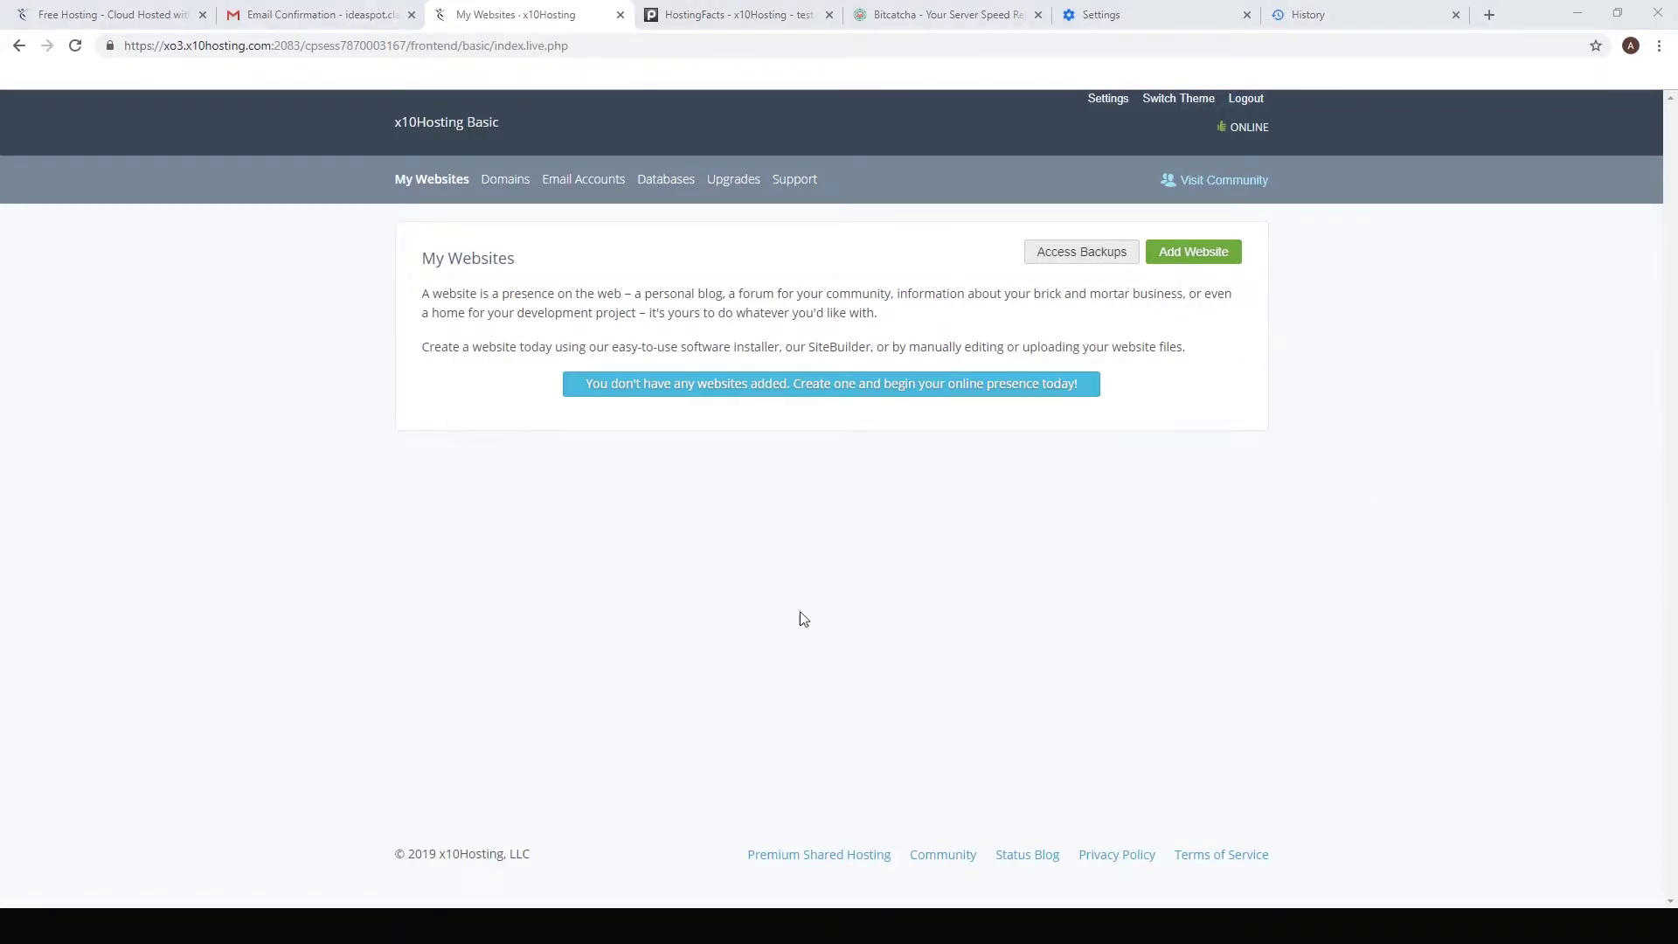
{"action": "left_click", "coordinate": [1178, 107]}
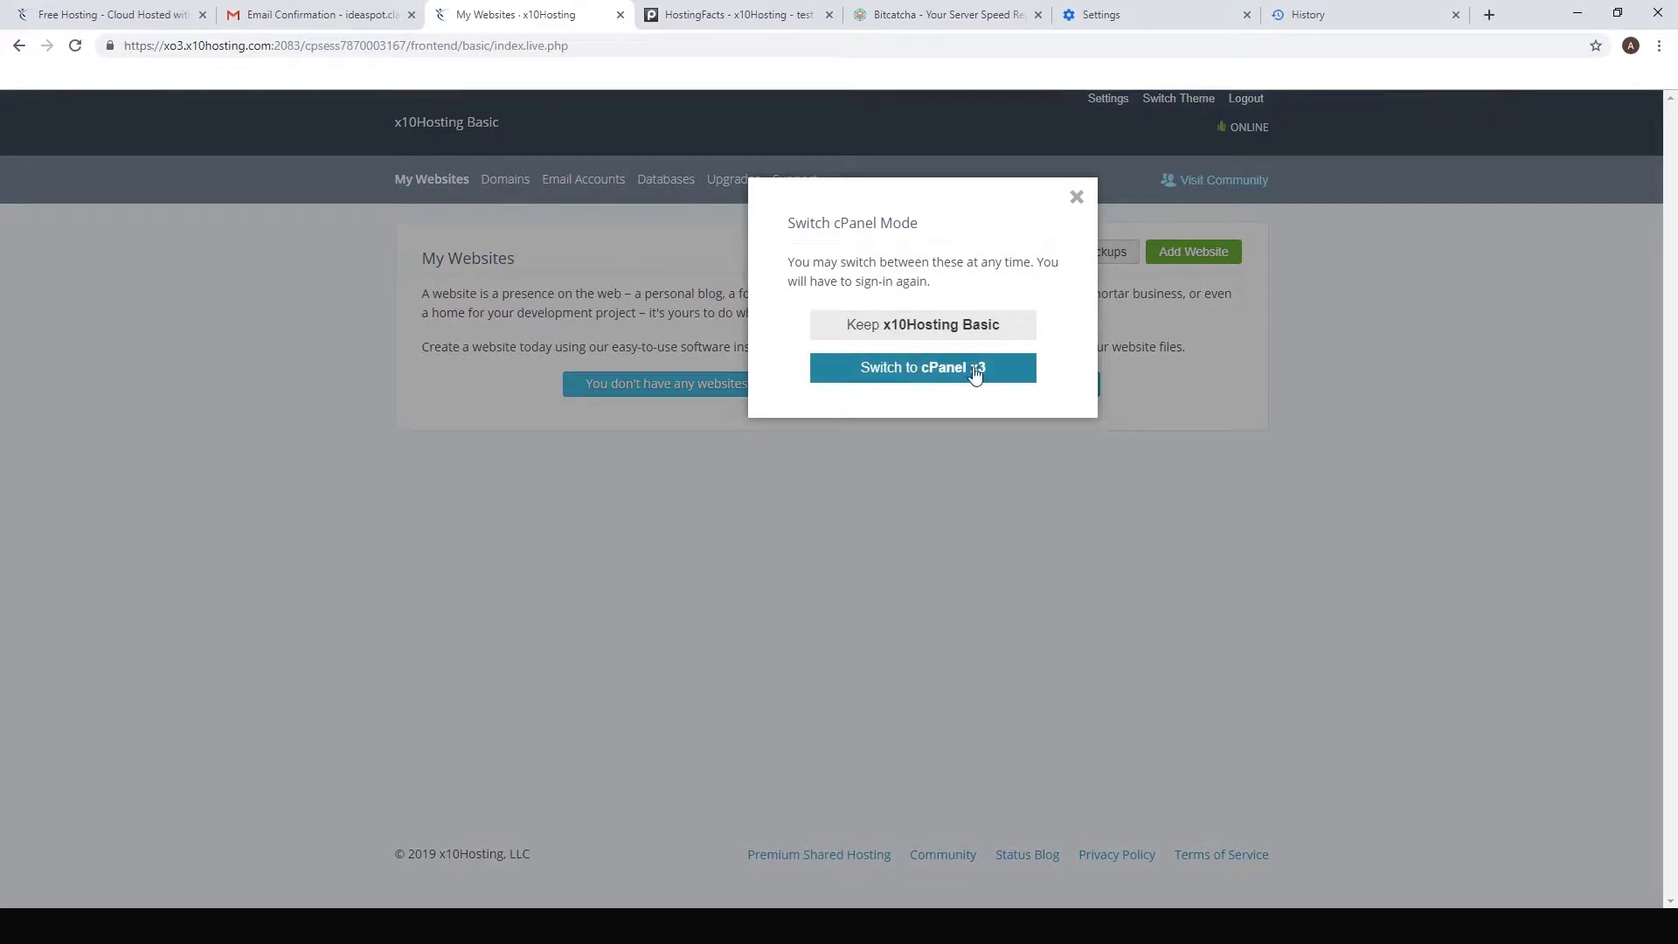
{"action": "left_click", "coordinate": [936, 374]}
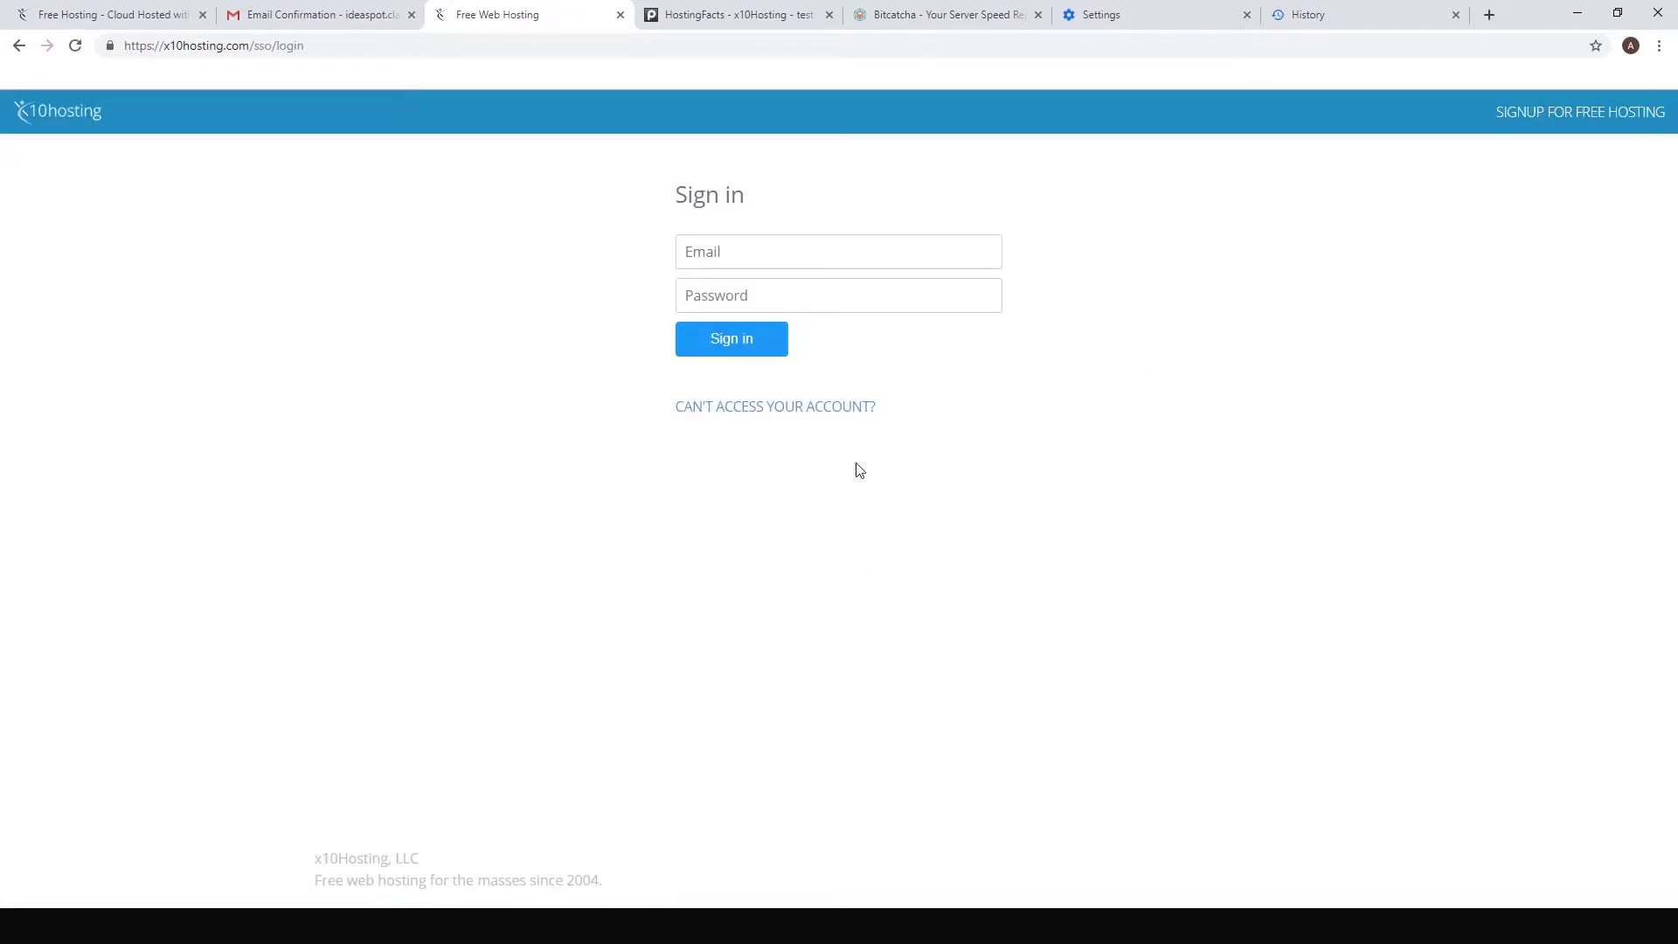
Step: Sign in with the account email and password, save the password in Chrome, and open cPanel
{"action": "left_click", "coordinate": [731, 252]}
{"action": "key", "text": "ctrl+v"}
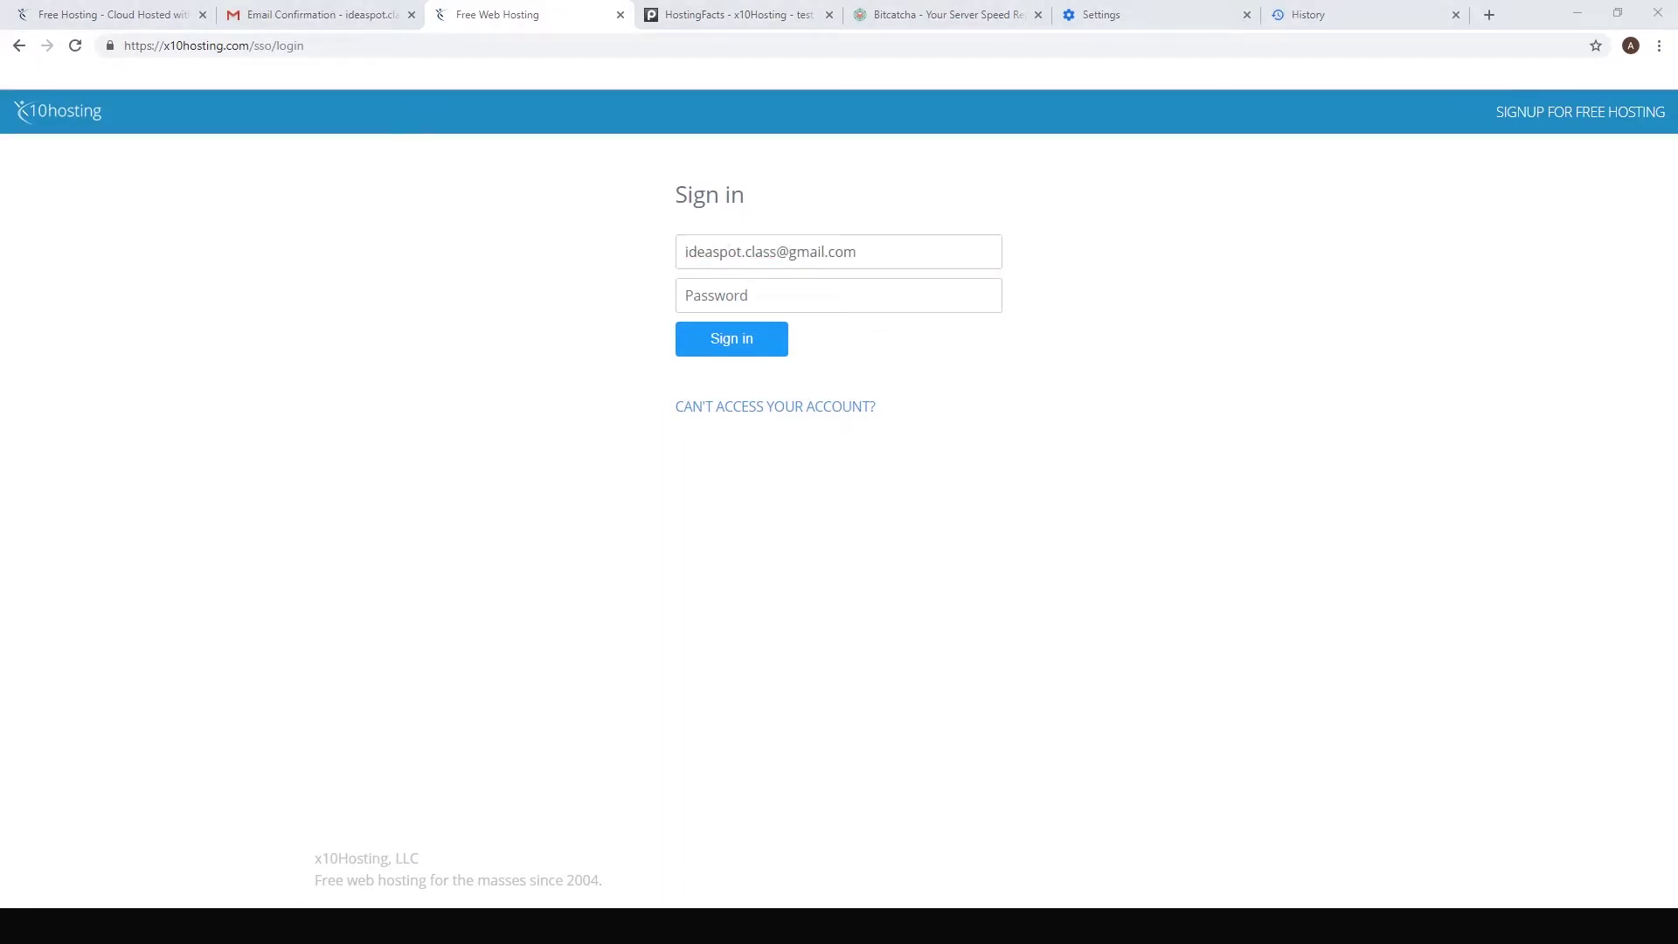
{"action": "left_click", "coordinate": [761, 288]}
{"action": "key", "text": "ctrl+v"}
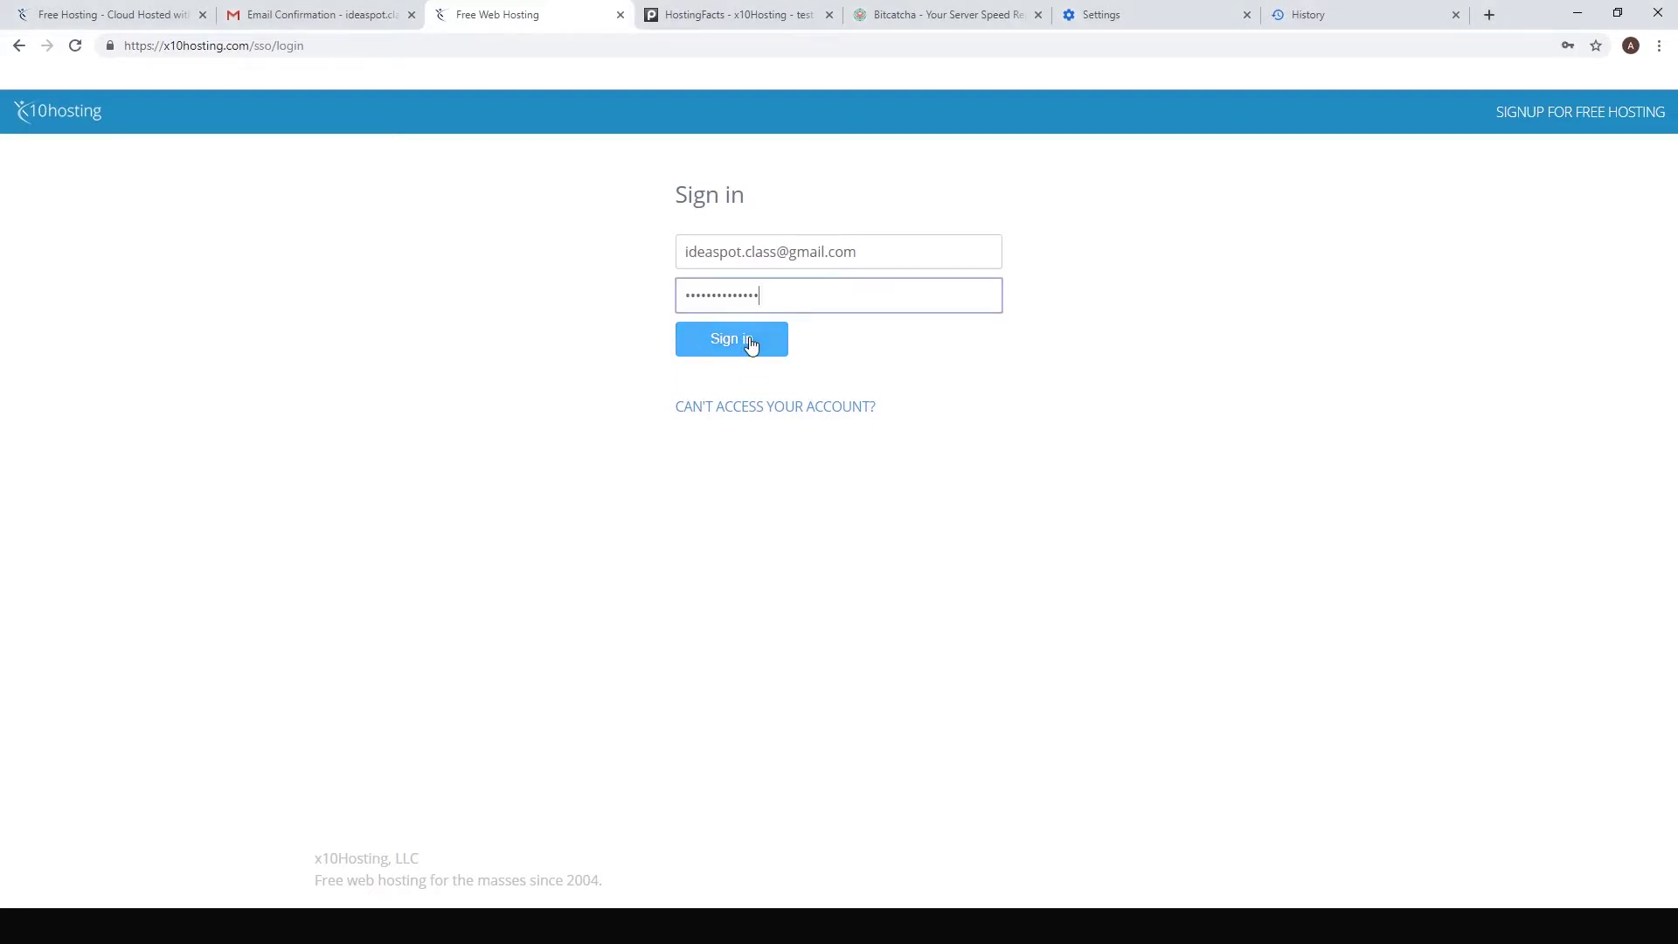
{"action": "left_click", "coordinate": [749, 343]}
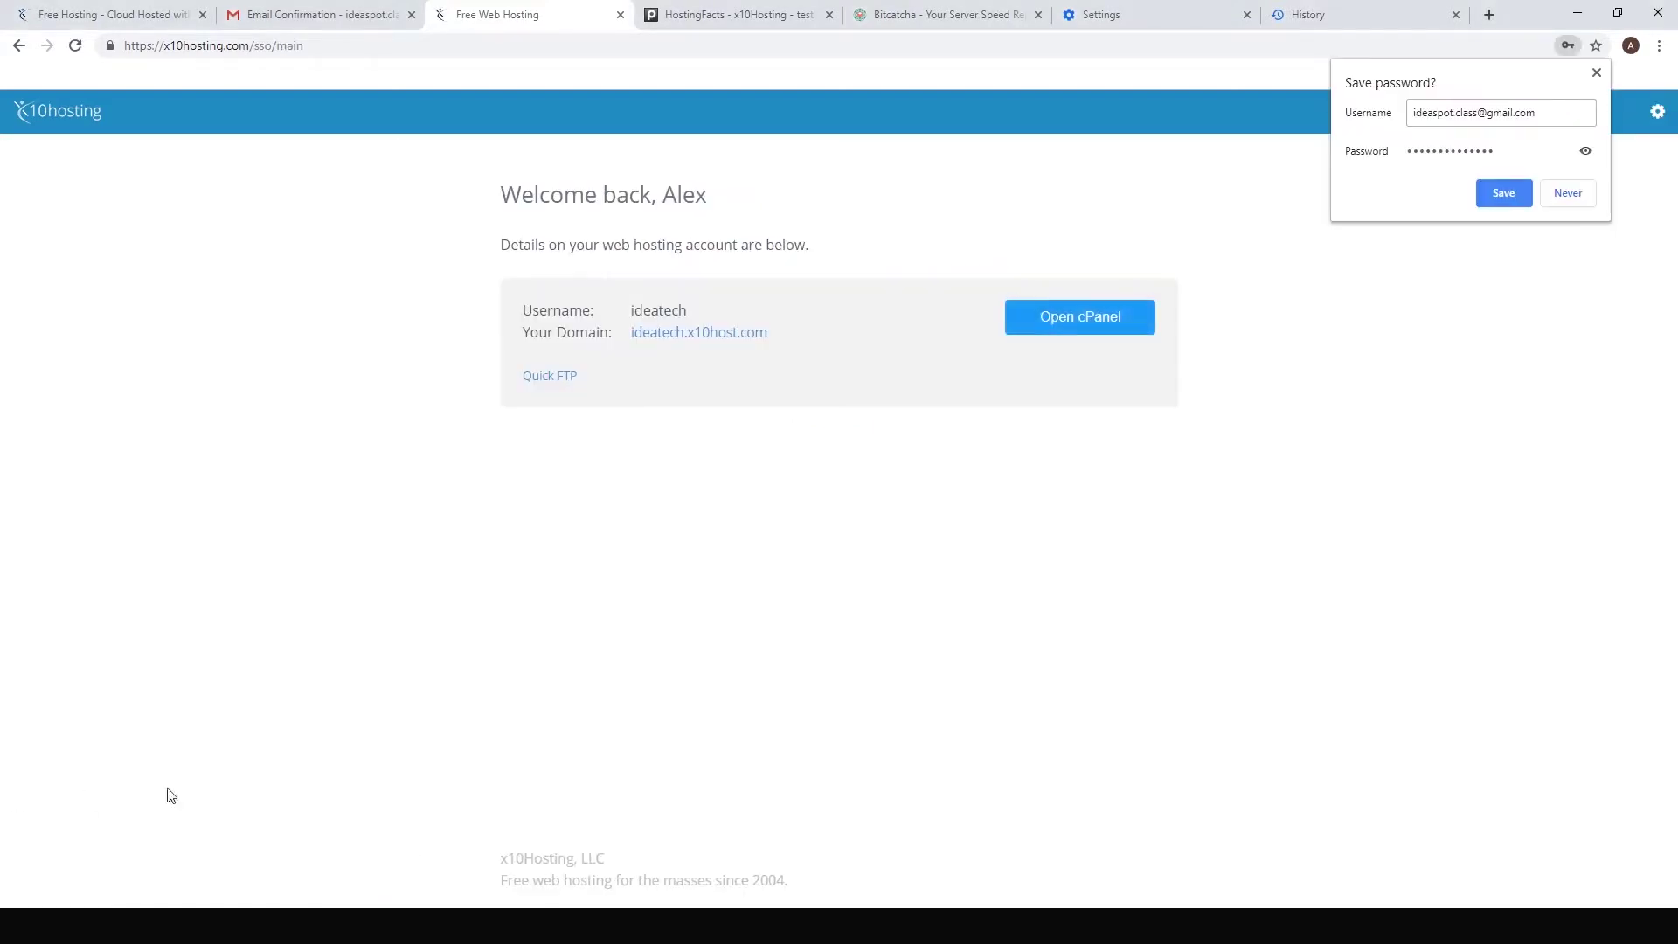
{"action": "left_click", "coordinate": [1503, 197]}
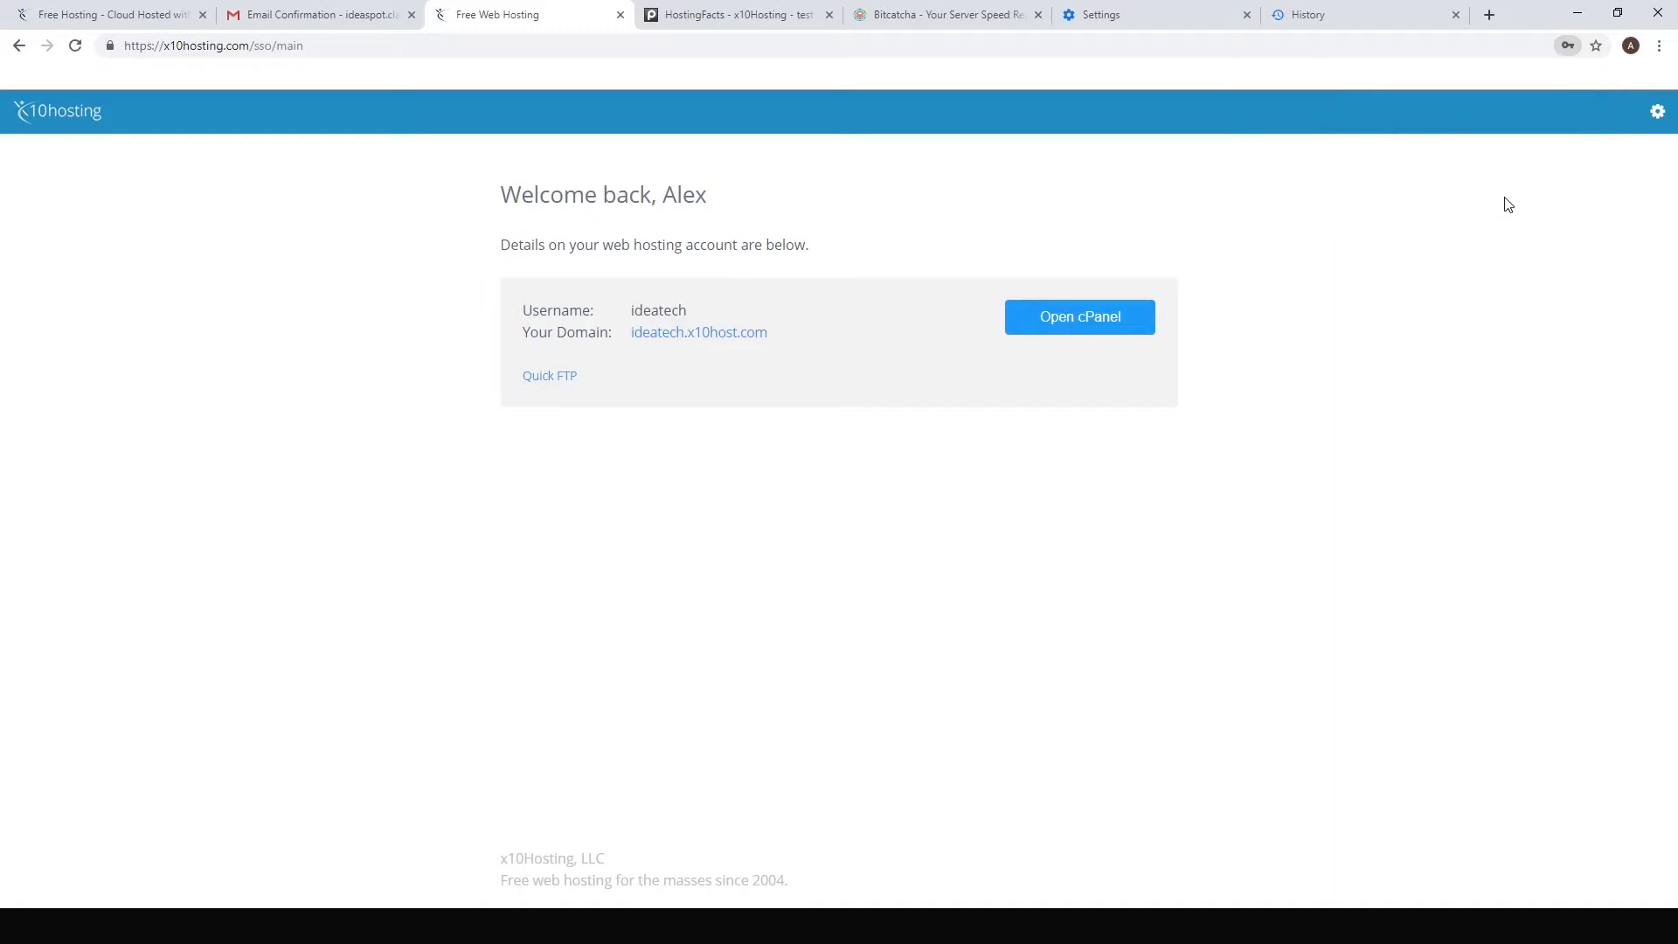
{"action": "left_click", "coordinate": [1090, 327]}
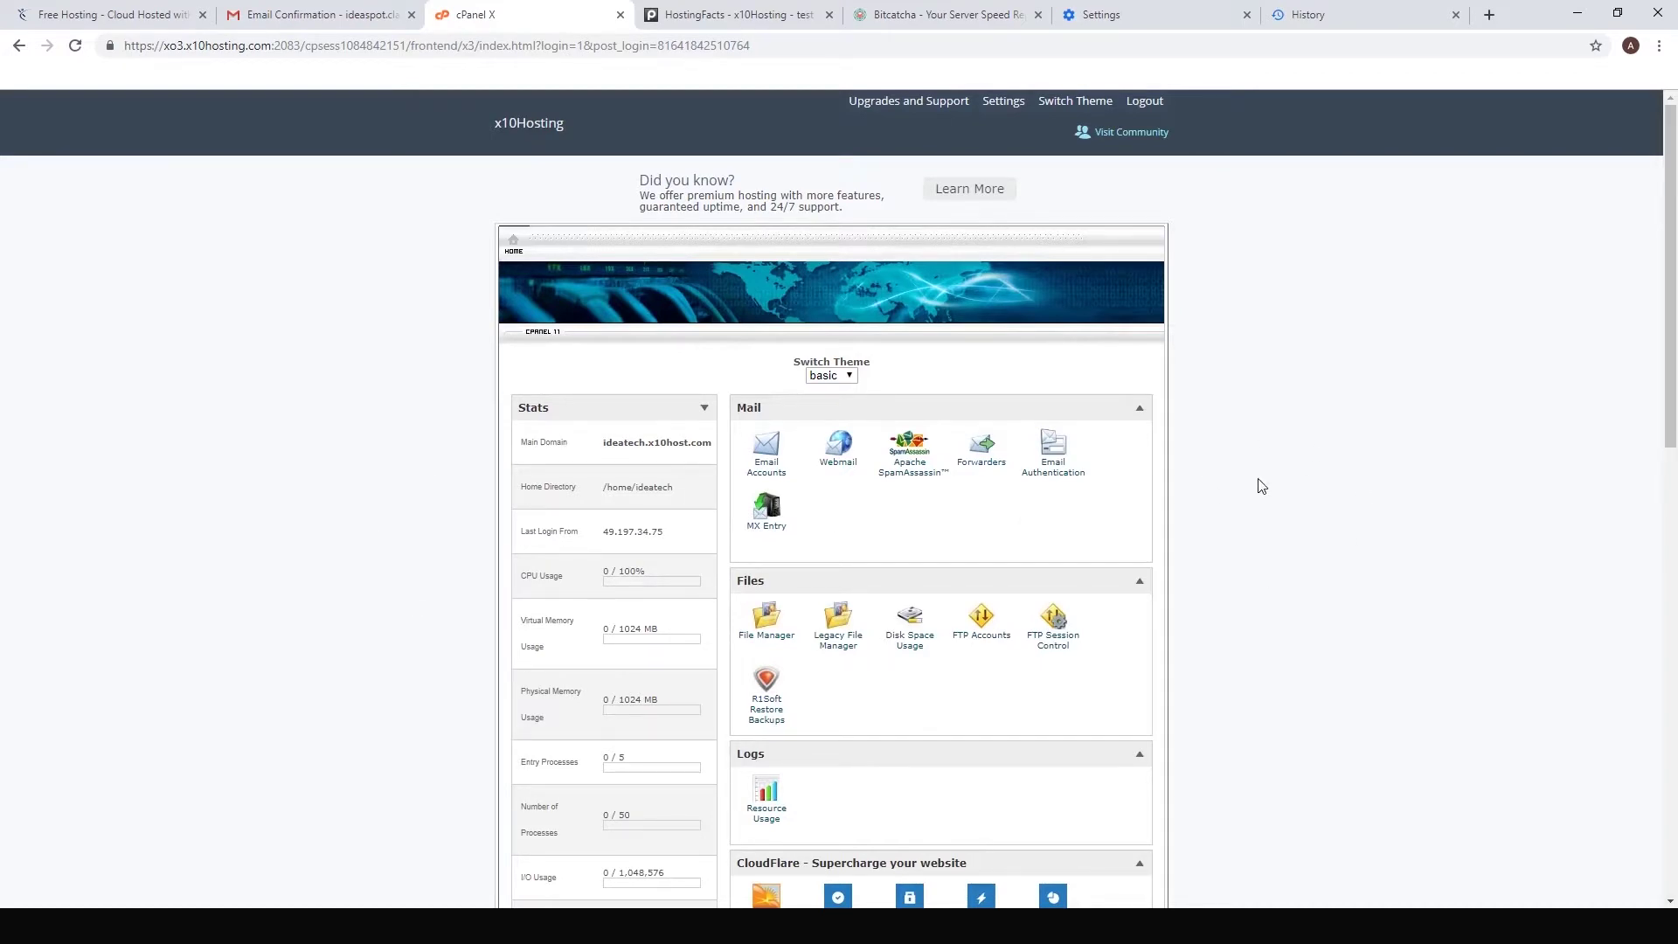
Step: Change the current PHP version from 5.5 to 7.1 under Select PHP Version
{"action": "scroll", "coordinate": [1261, 486], "scroll_direction": "down", "scroll_amount": 6}
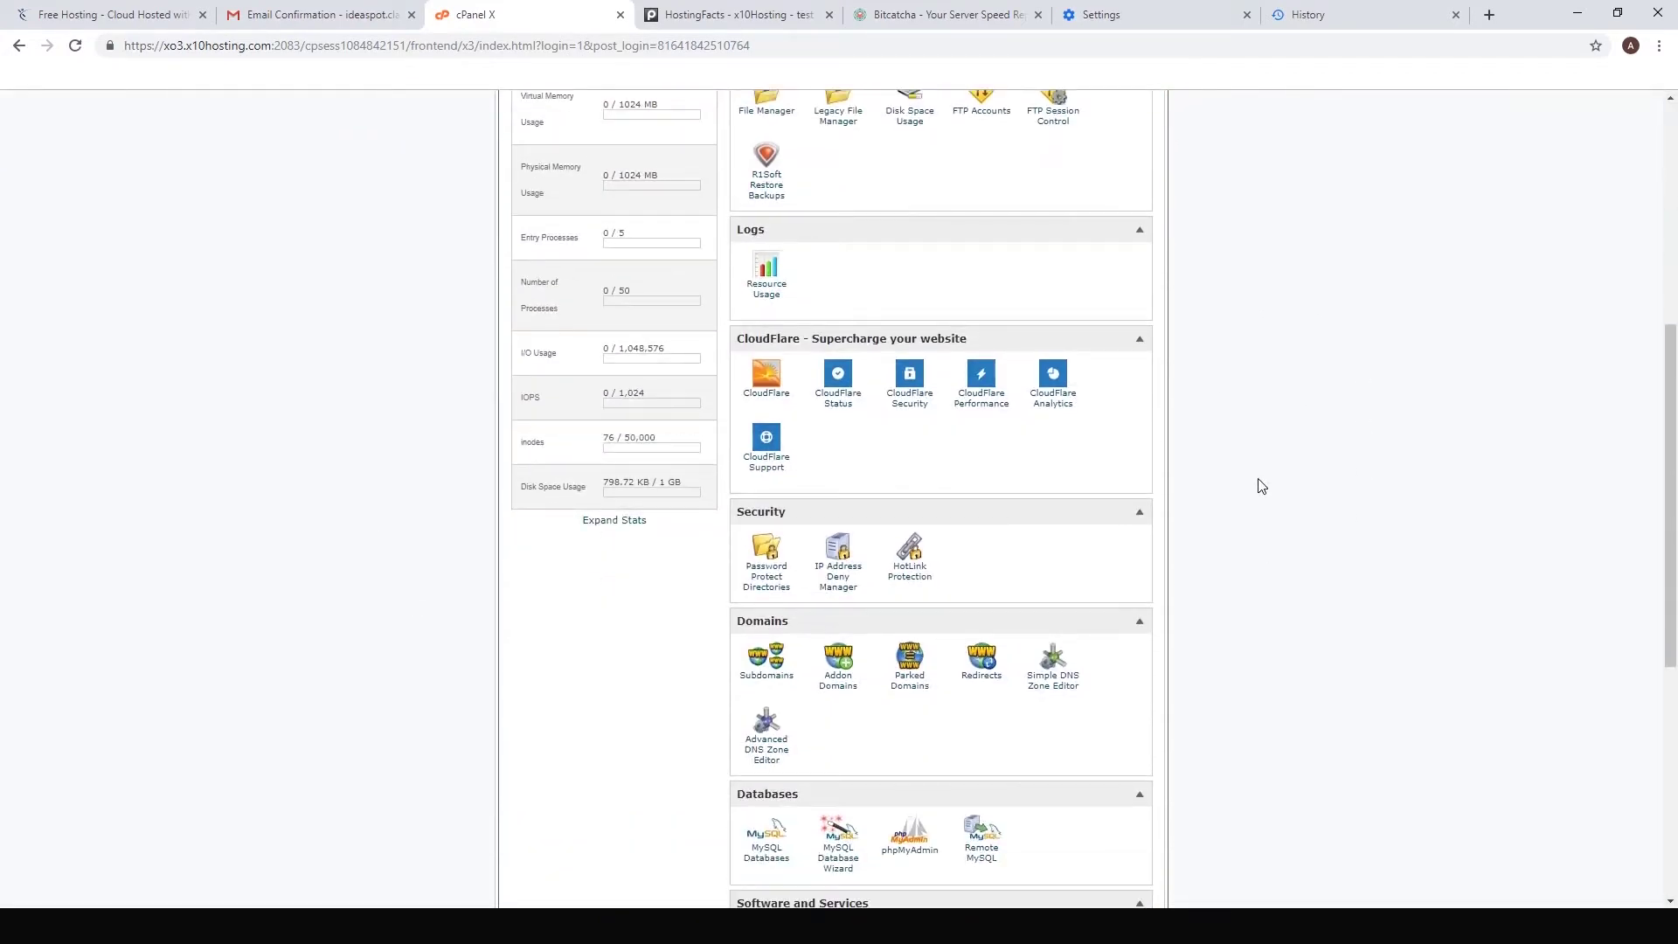
{"action": "scroll", "coordinate": [1261, 486], "scroll_direction": "down", "scroll_amount": 3}
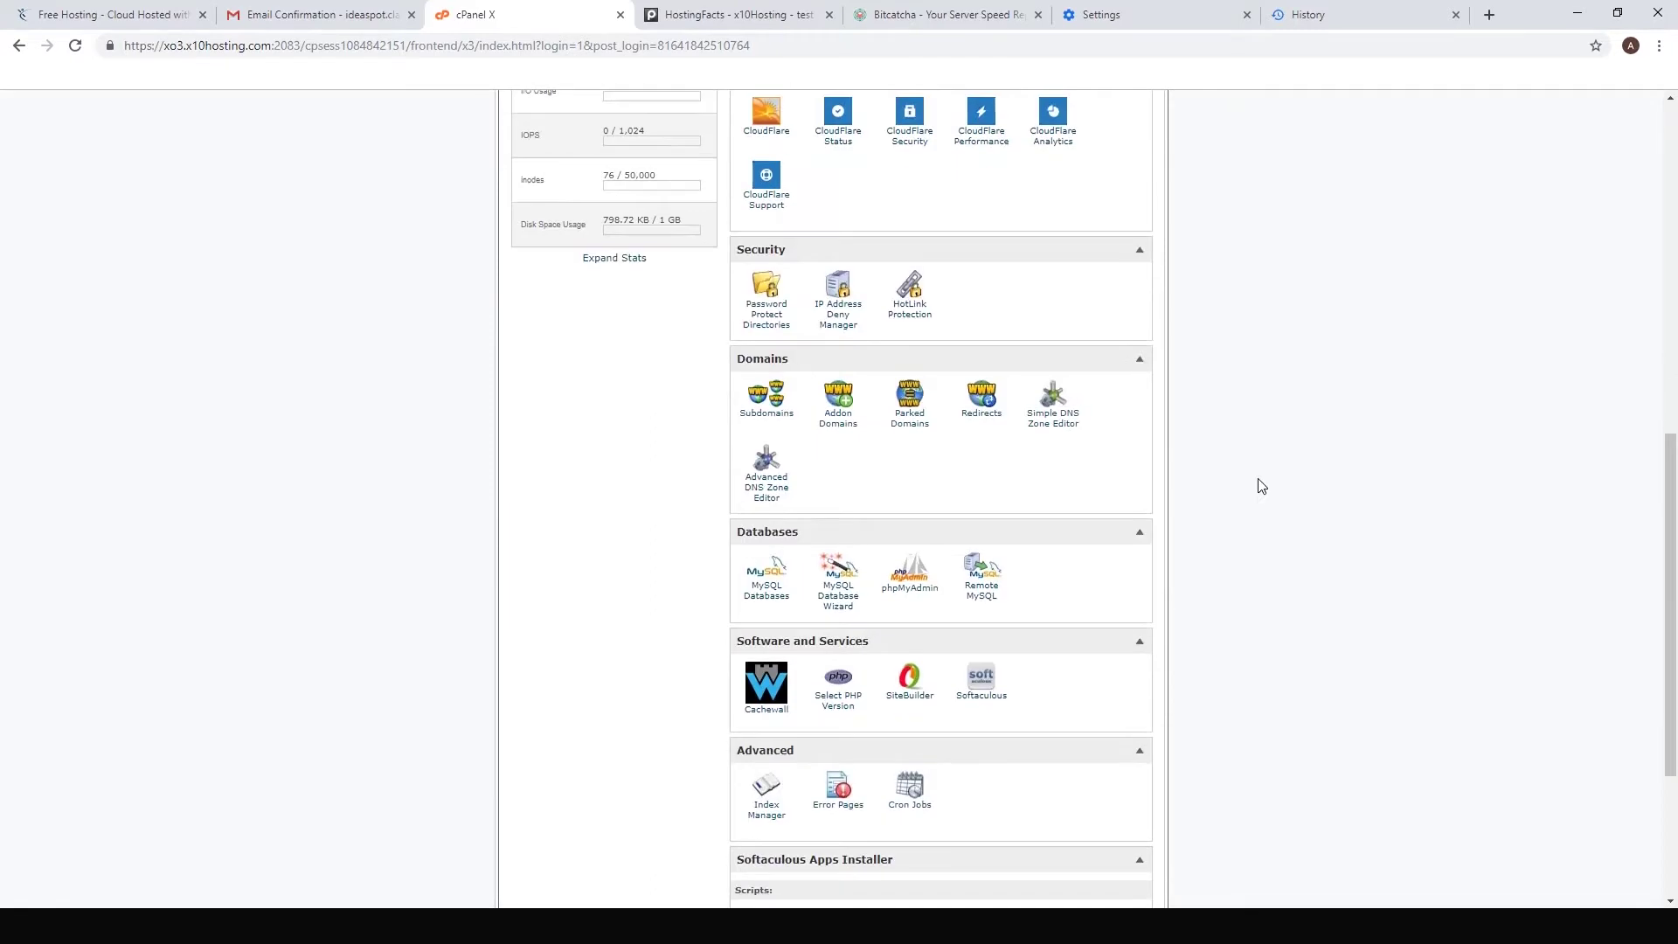
{"action": "left_click", "coordinate": [843, 704]}
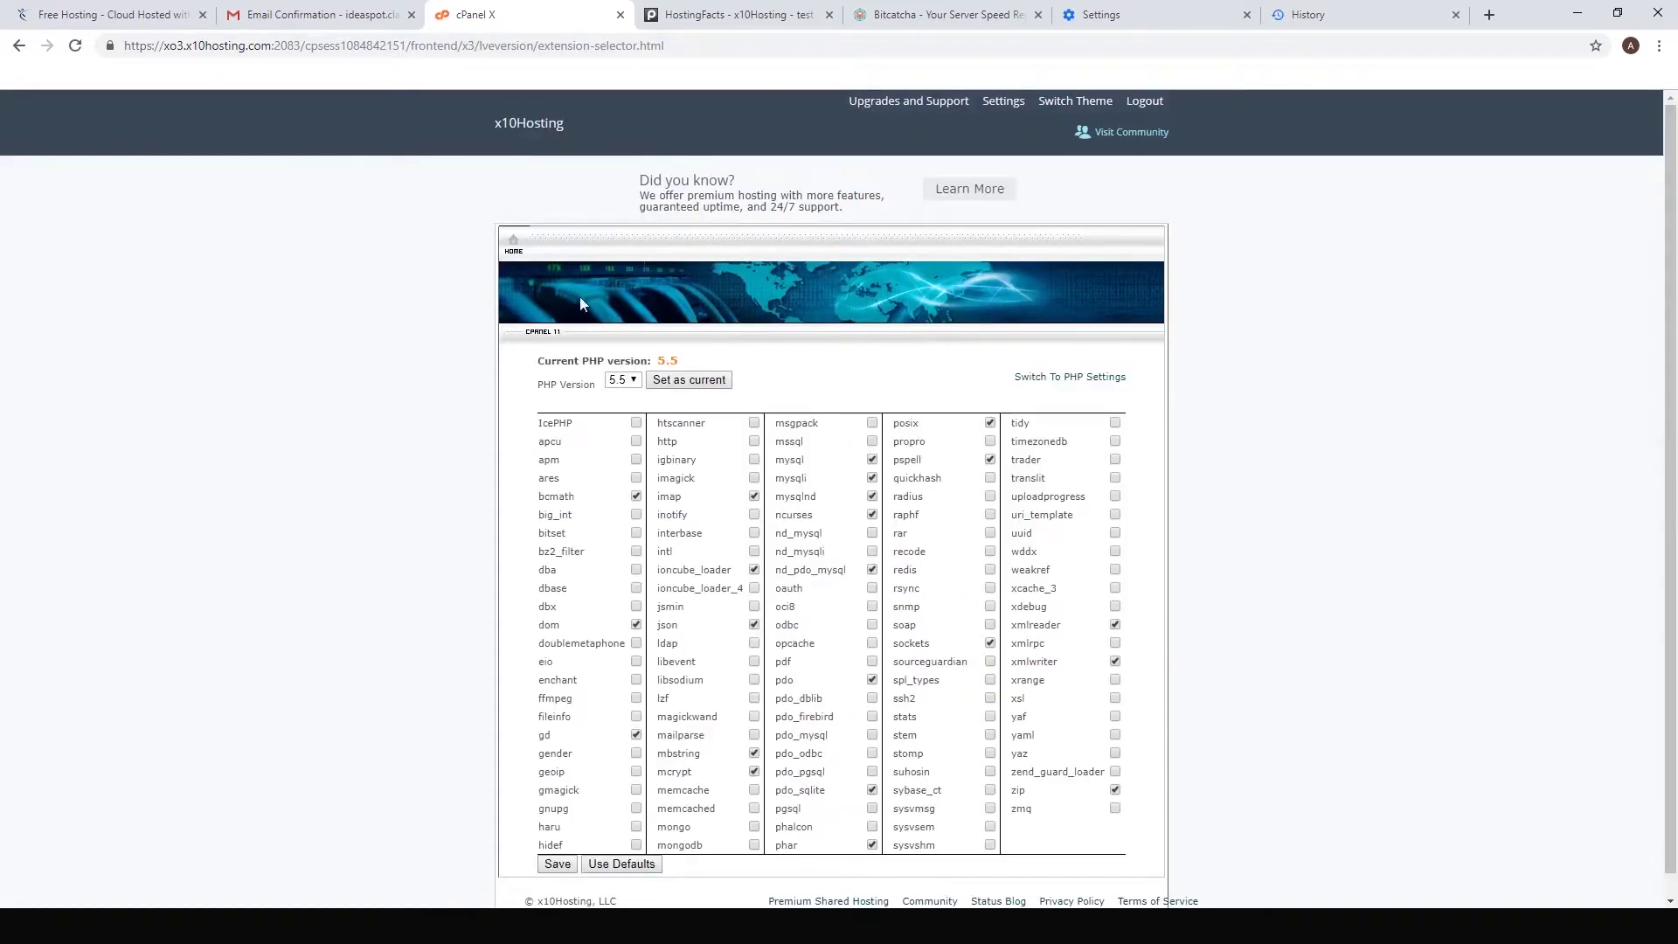
{"action": "left_click", "coordinate": [629, 381]}
{"action": "left_click", "coordinate": [617, 452]}
{"action": "left_click", "coordinate": [684, 381]}
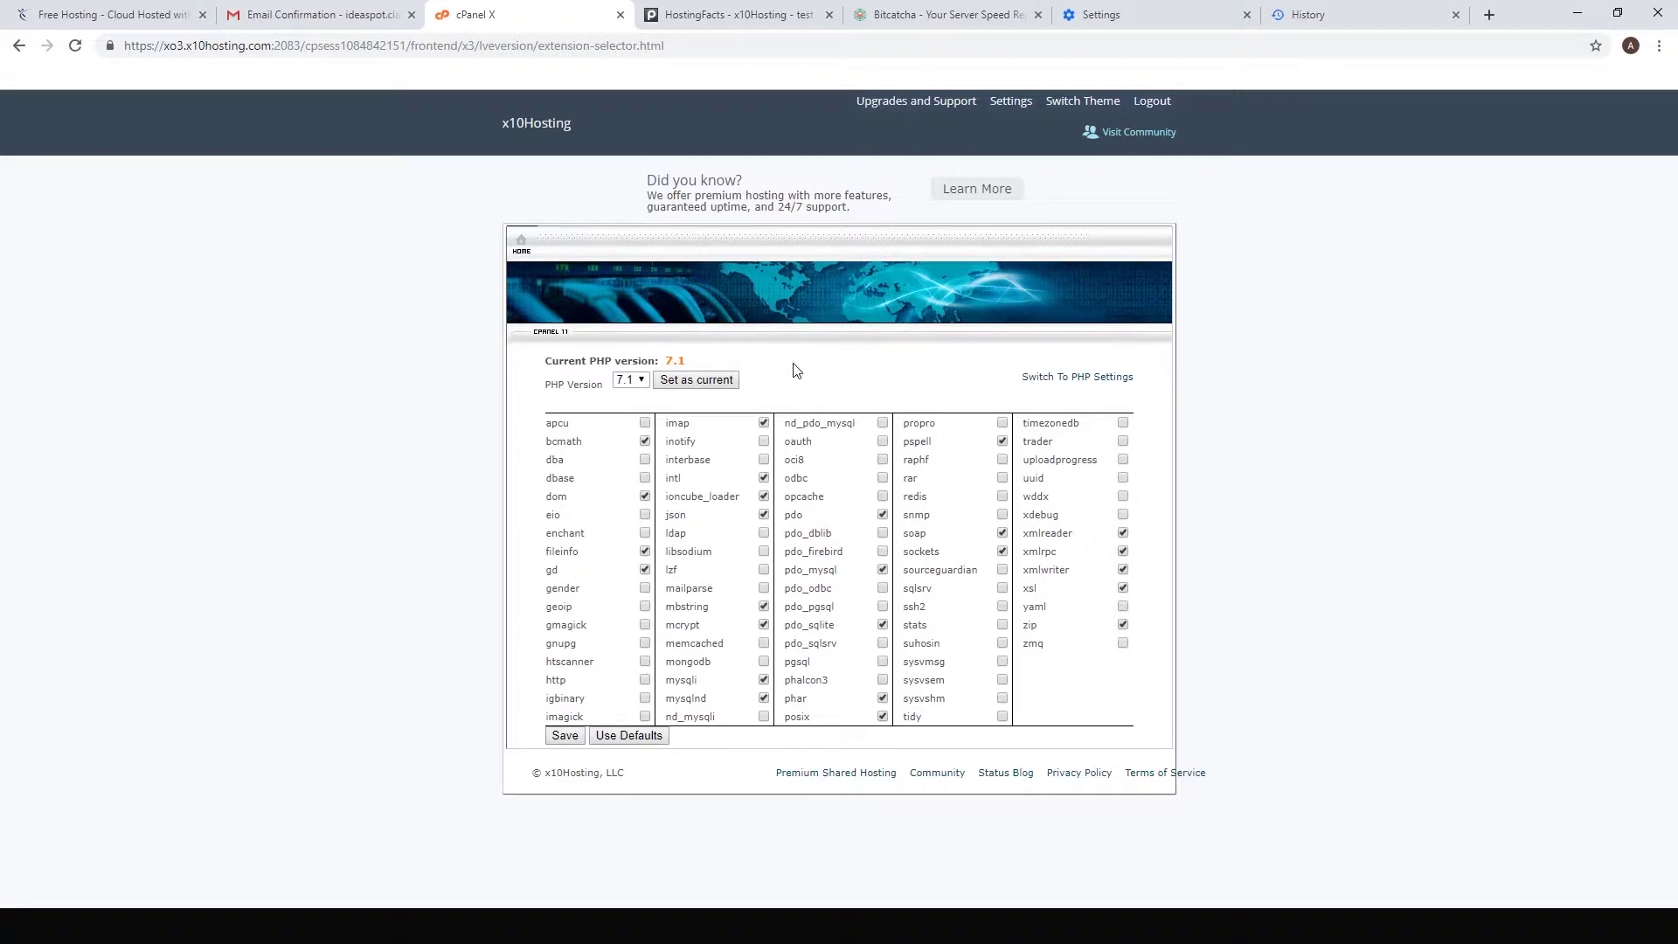
{"action": "left_click", "coordinate": [549, 131]}
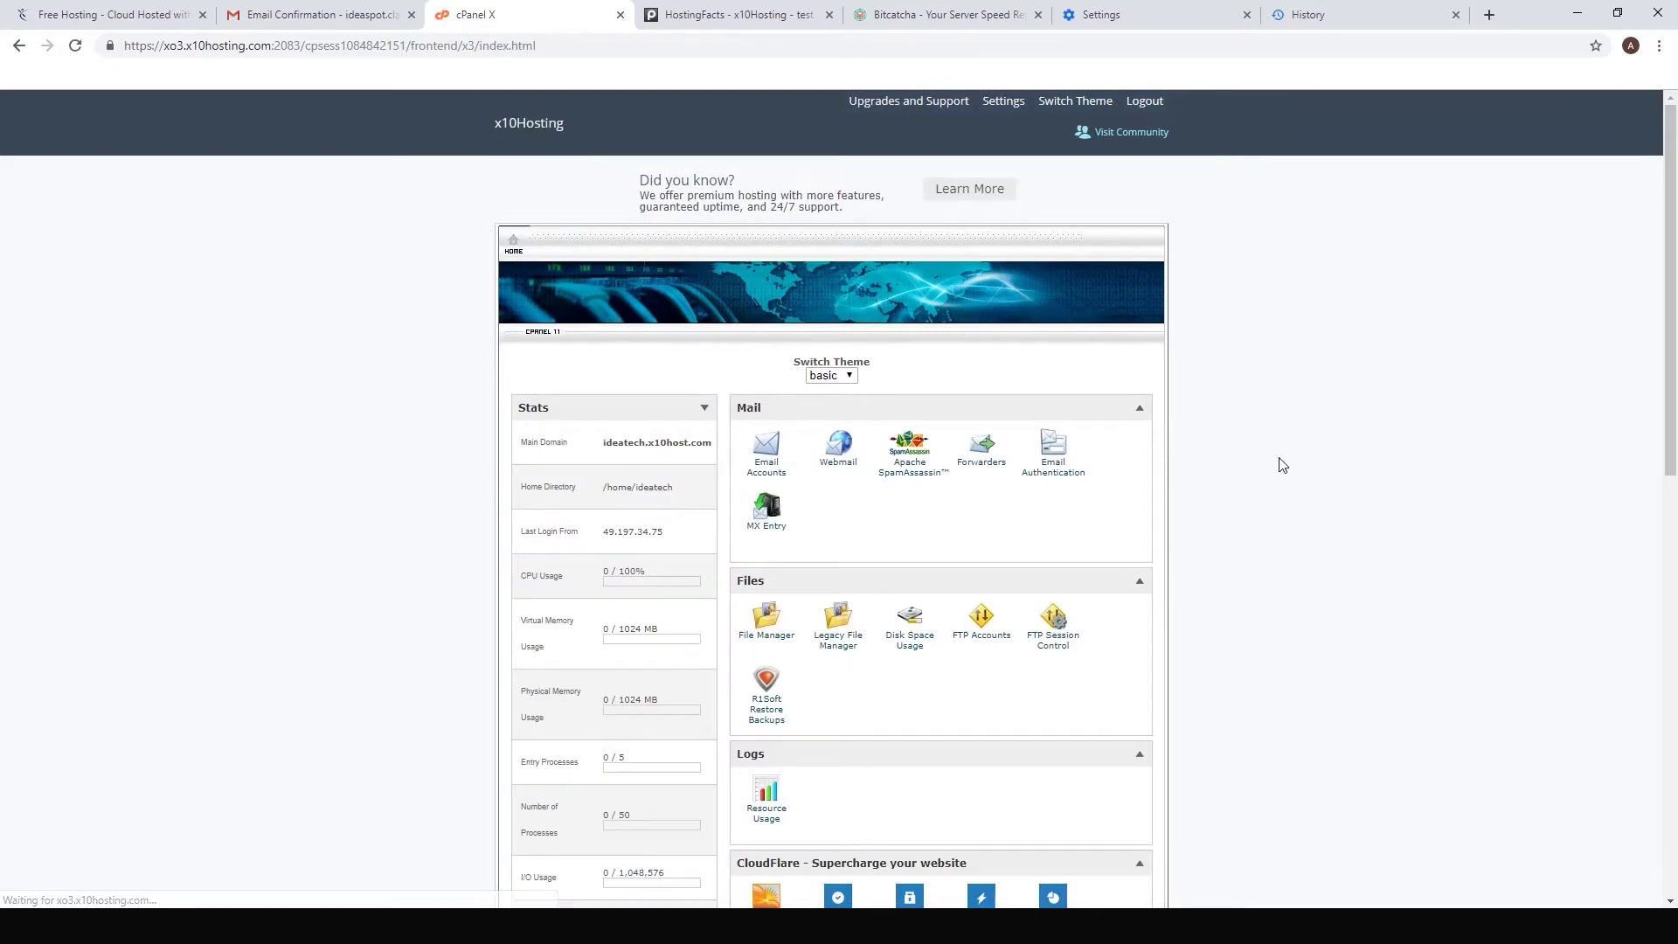
Step: Open the Softaculous WordPress installer and bring up its Software Setup form
{"action": "scroll", "coordinate": [1407, 441], "scroll_direction": "down", "scroll_amount": 6}
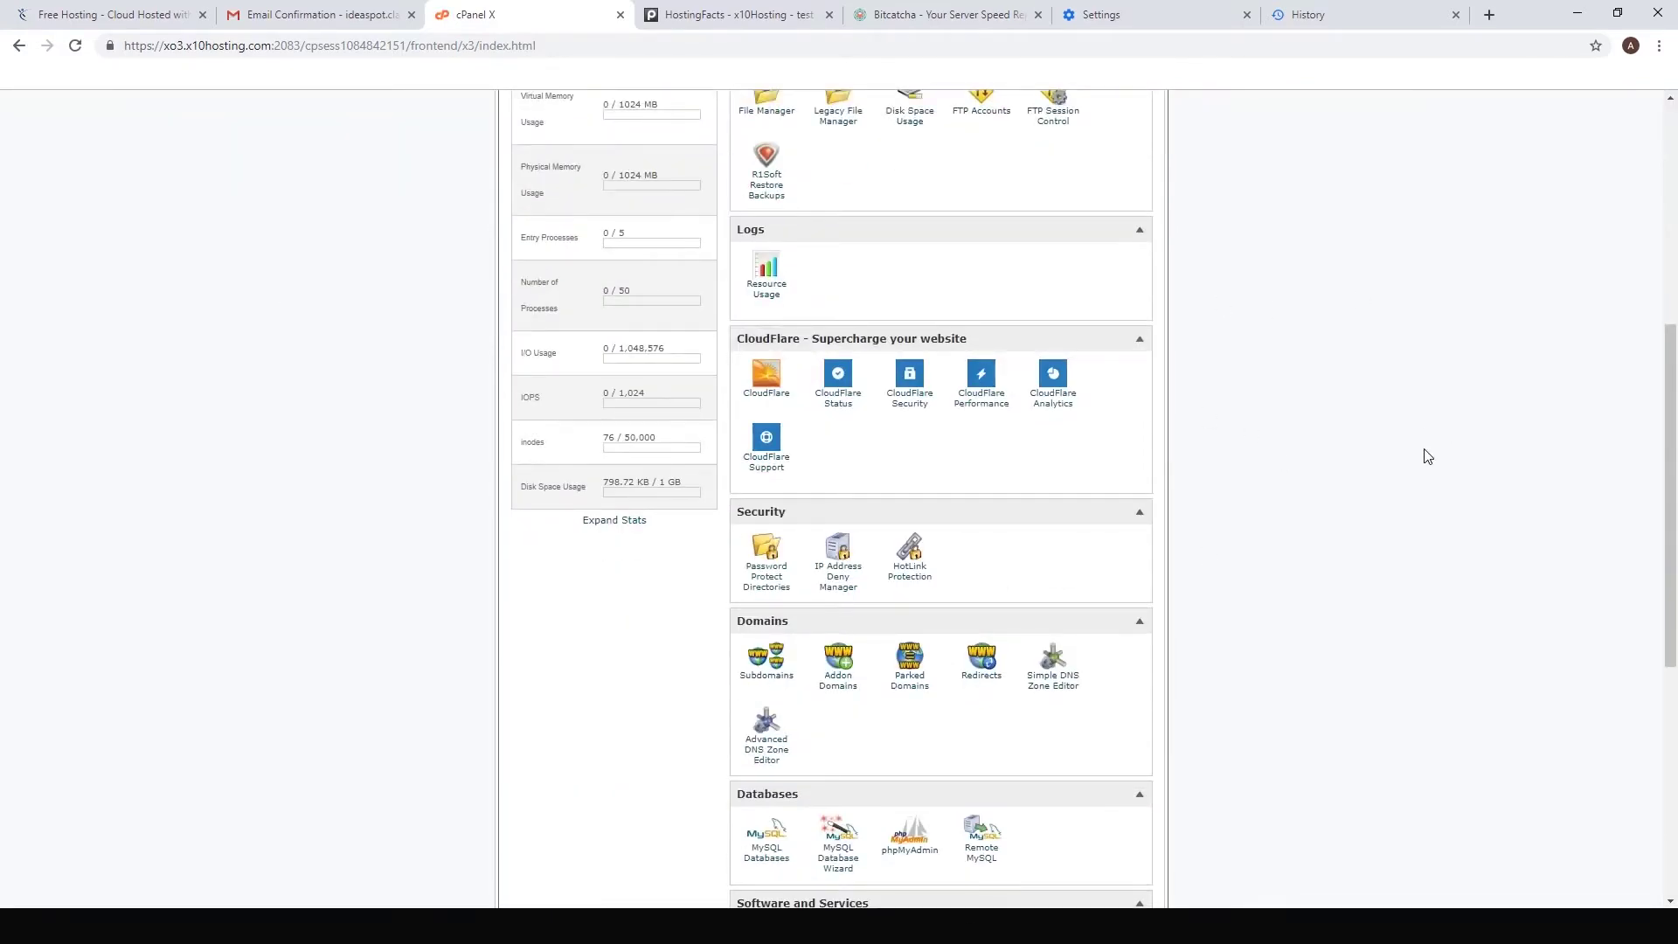
{"action": "scroll", "coordinate": [1427, 456], "scroll_direction": "down", "scroll_amount": 6}
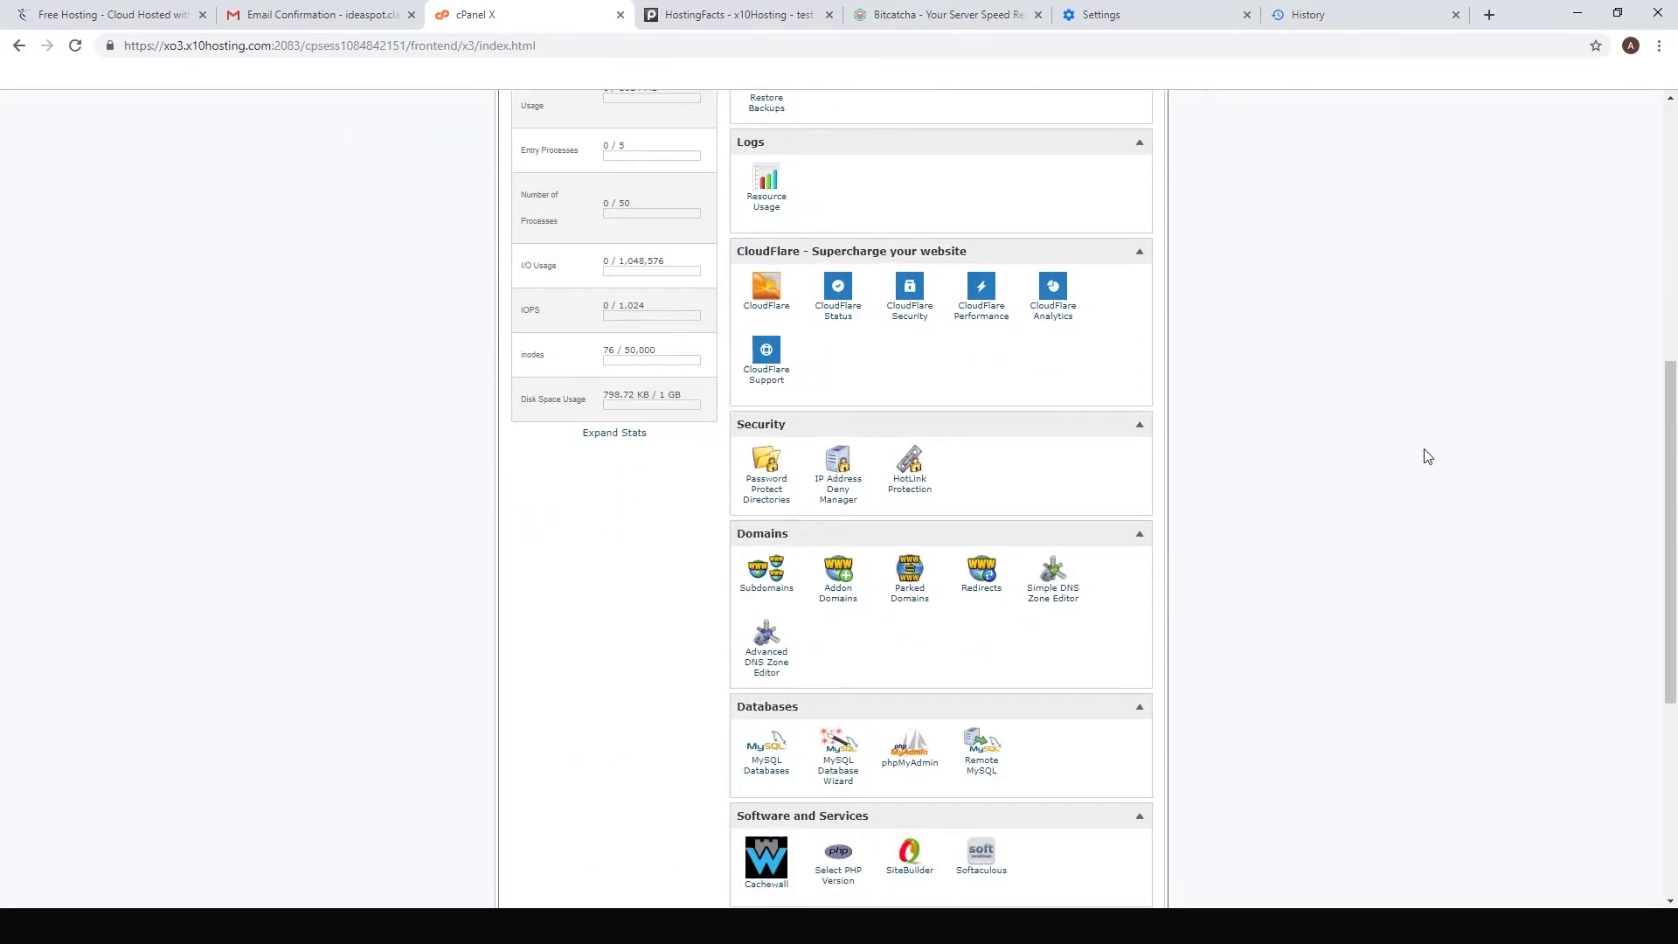
{"action": "scroll", "coordinate": [1427, 455], "scroll_direction": "down", "scroll_amount": 1}
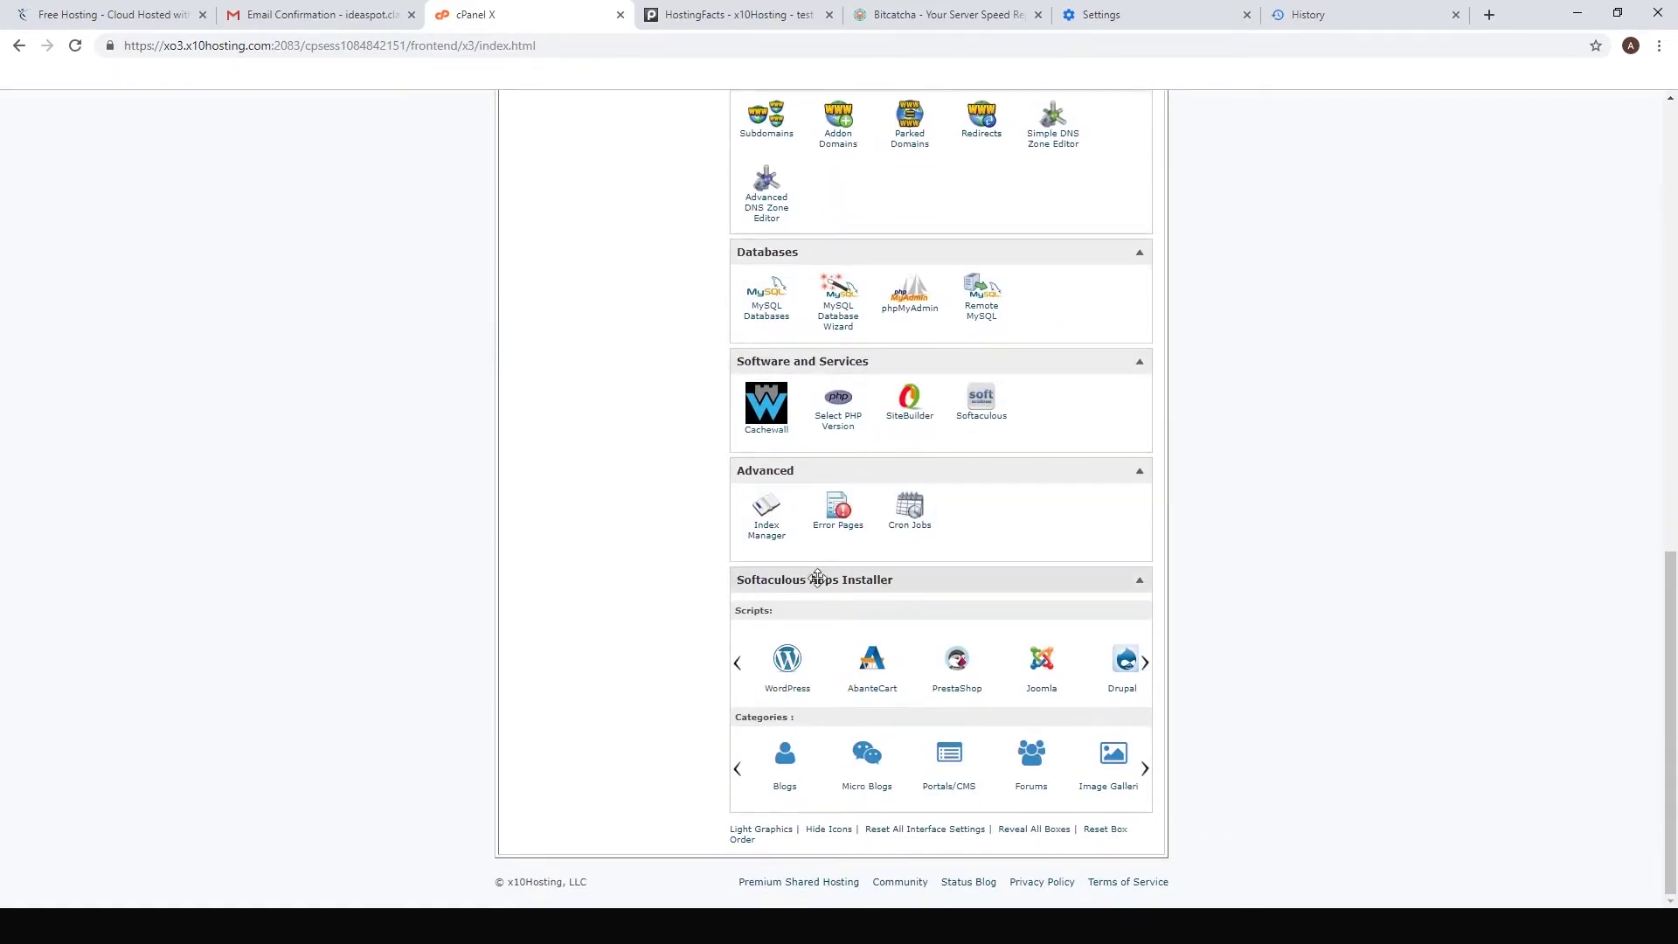
{"action": "left_click", "coordinate": [789, 672]}
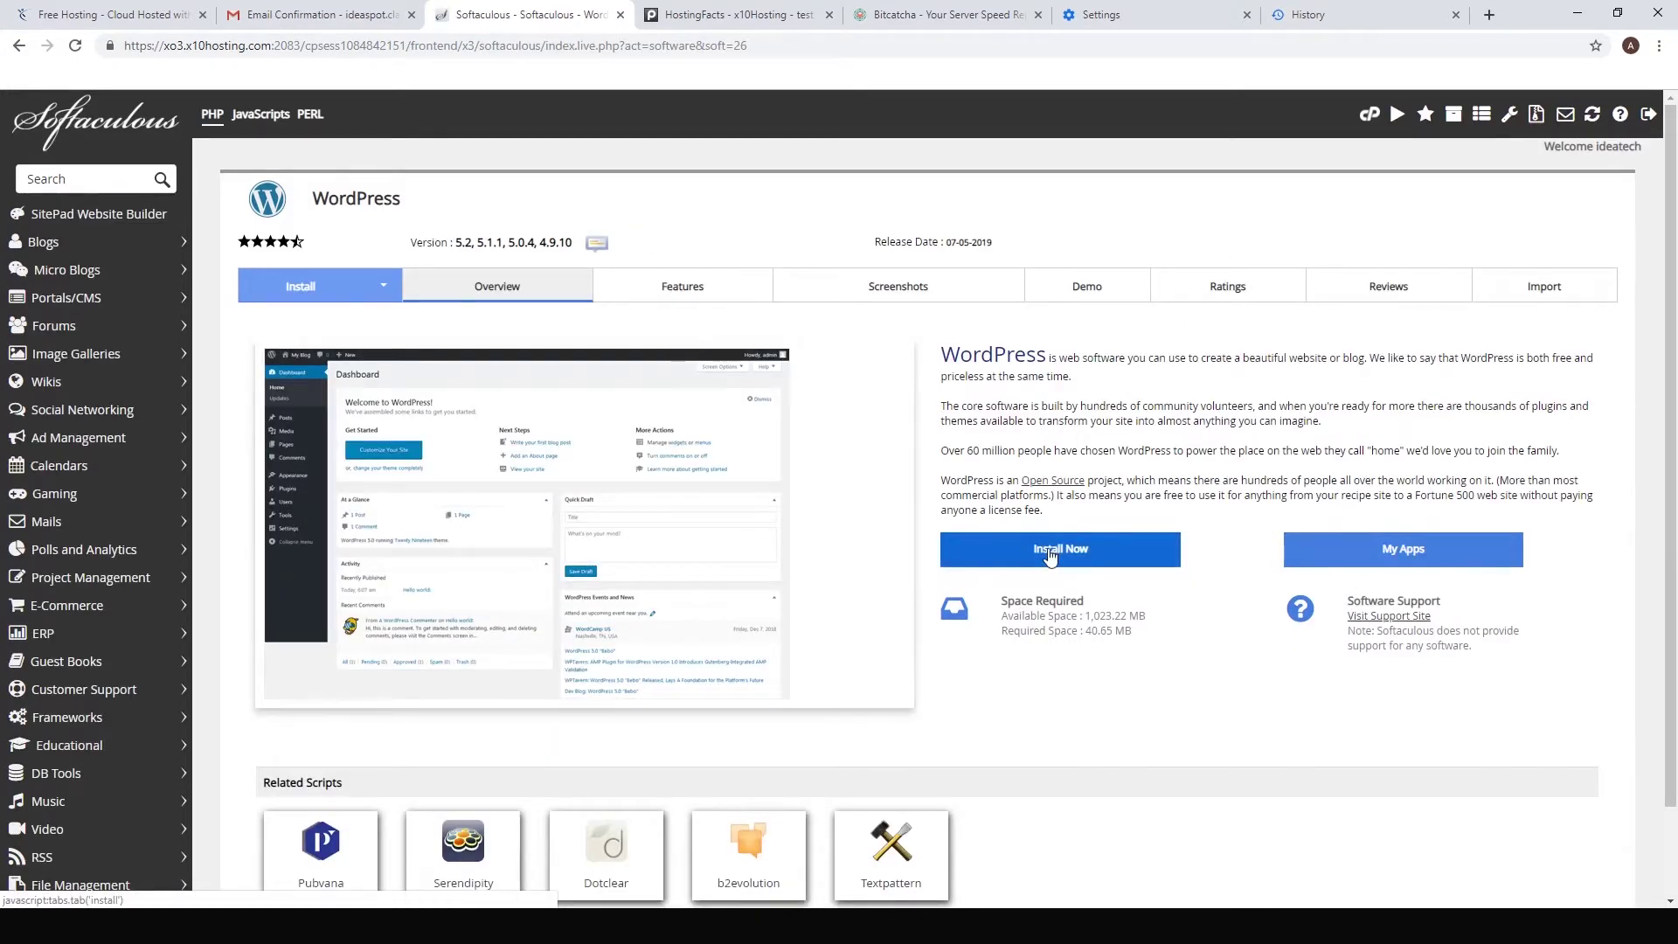
{"action": "left_click", "coordinate": [1050, 557]}
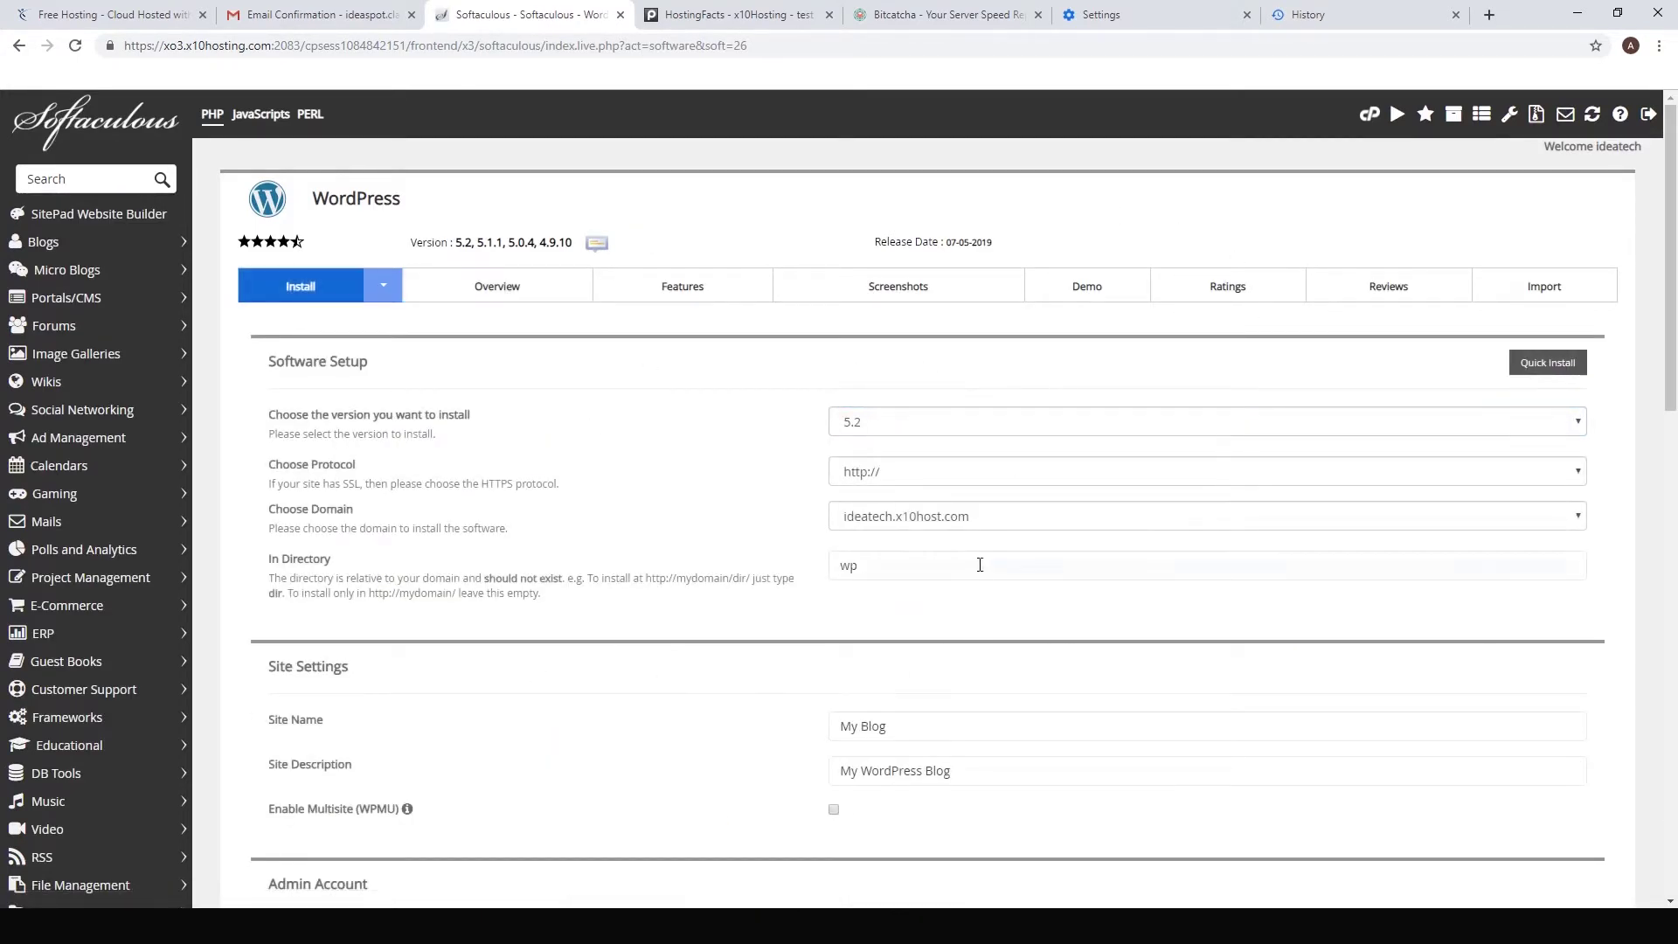
Step: Clear the install directory to use the domain root and set admin username ideatech
{"action": "left_click", "coordinate": [857, 564]}
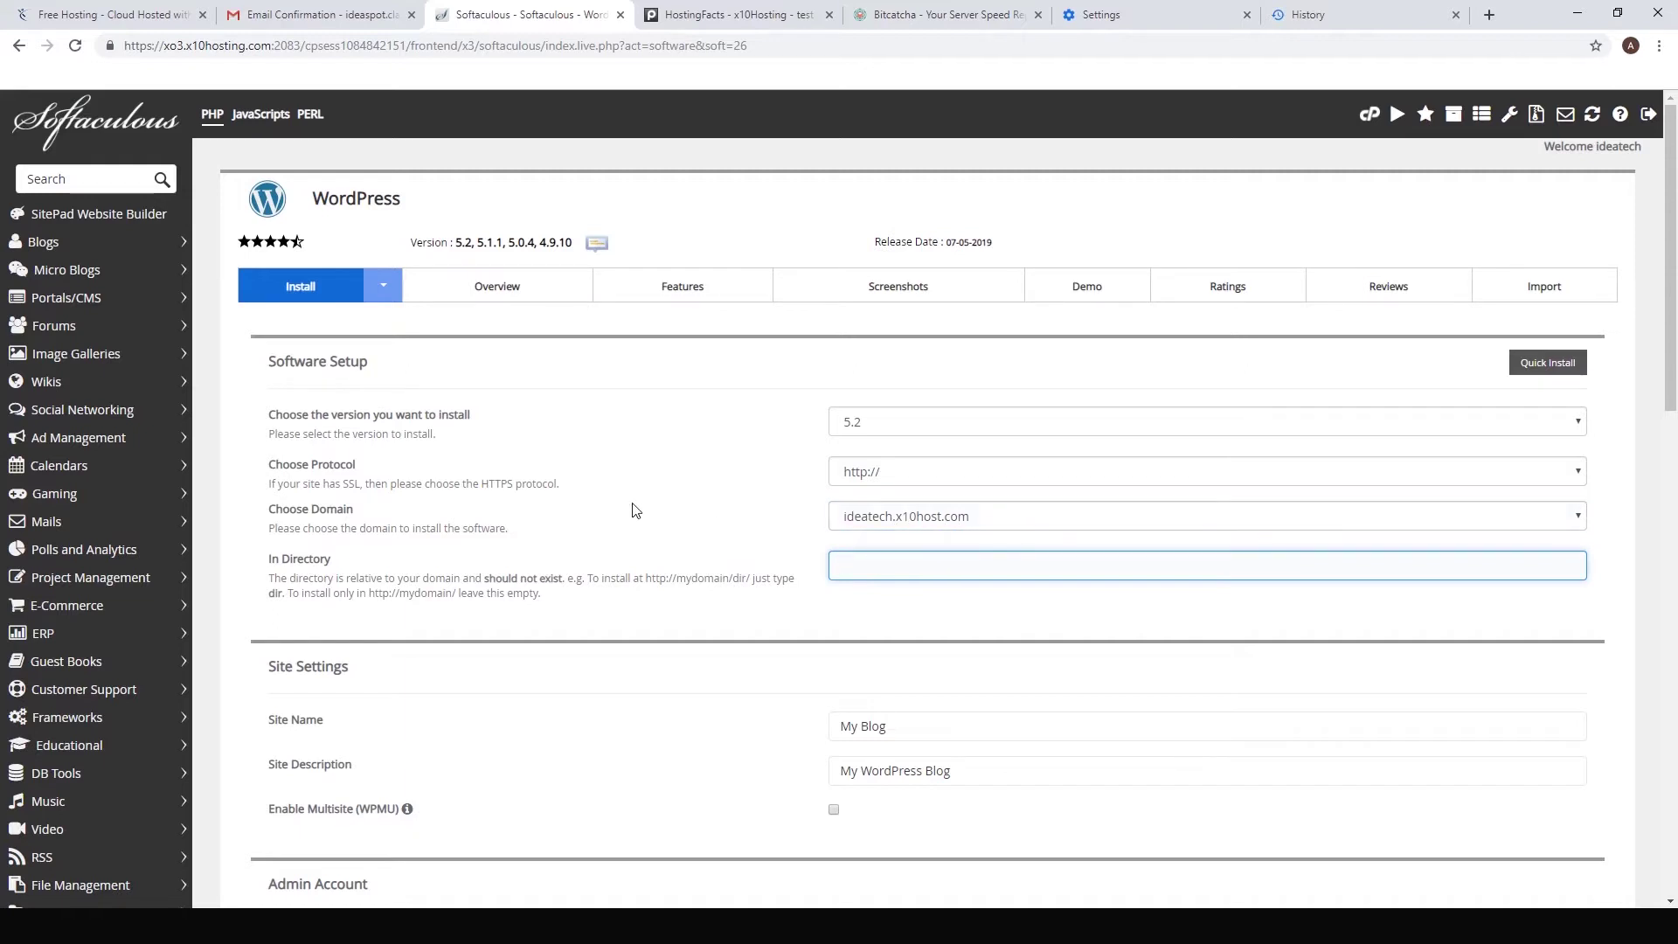
{"action": "scroll", "coordinate": [711, 550], "scroll_direction": "down", "scroll_amount": 1}
{"action": "scroll", "coordinate": [966, 472], "scroll_direction": "down", "scroll_amount": 2}
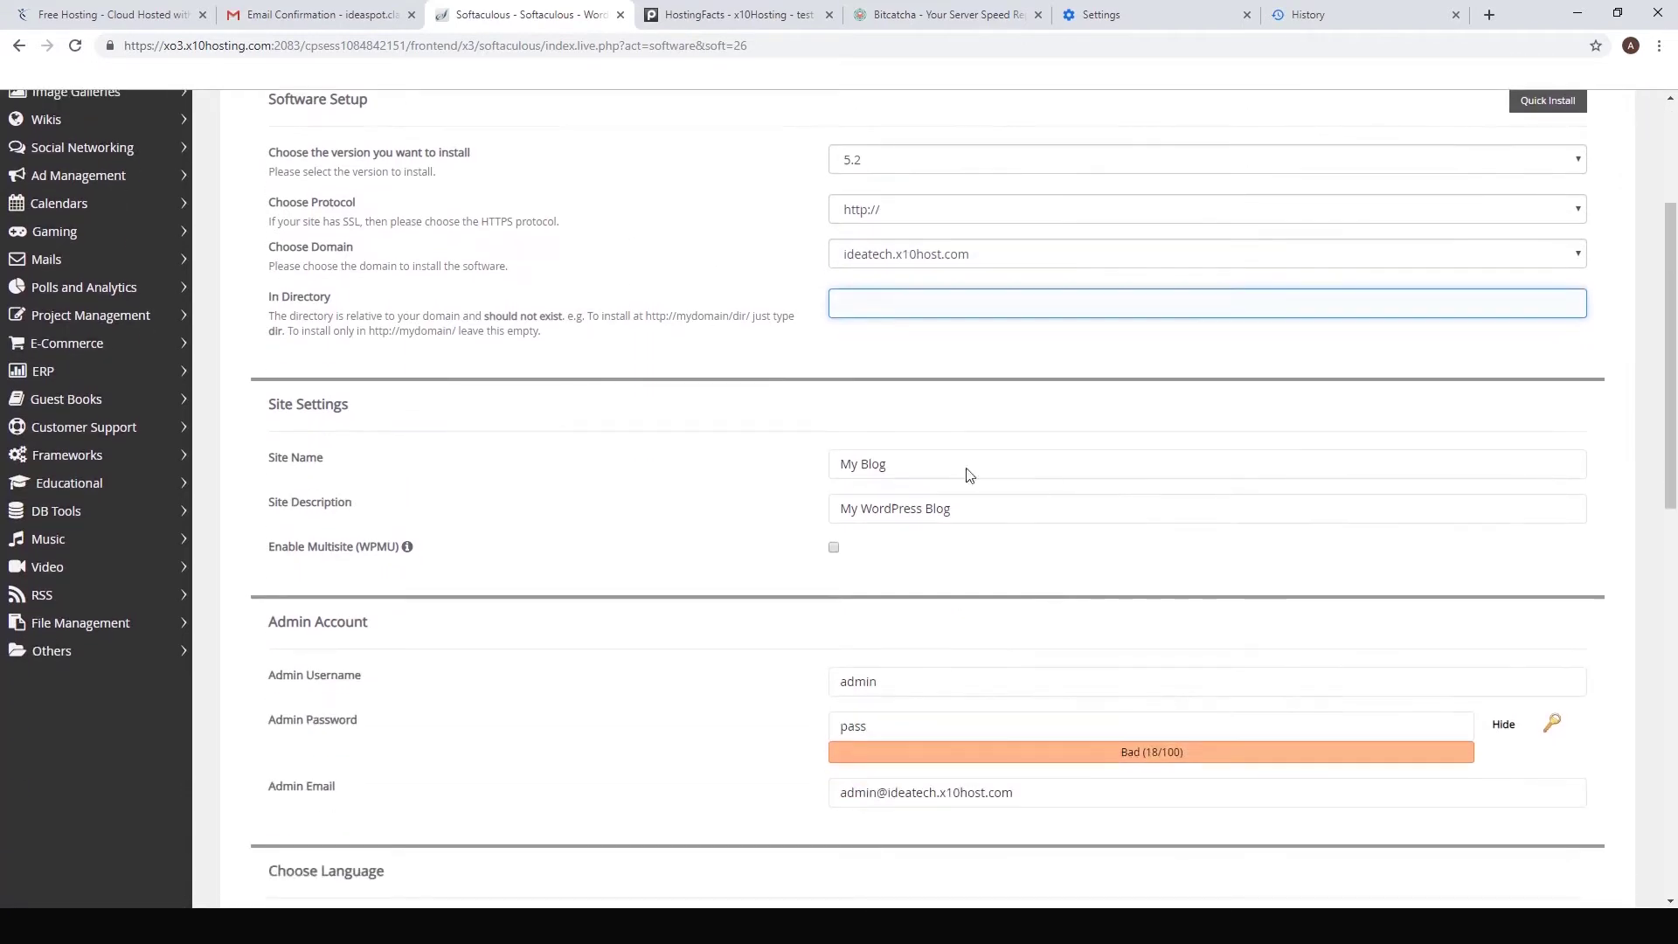
{"action": "scroll", "coordinate": [711, 495], "scroll_direction": "down", "scroll_amount": 1}
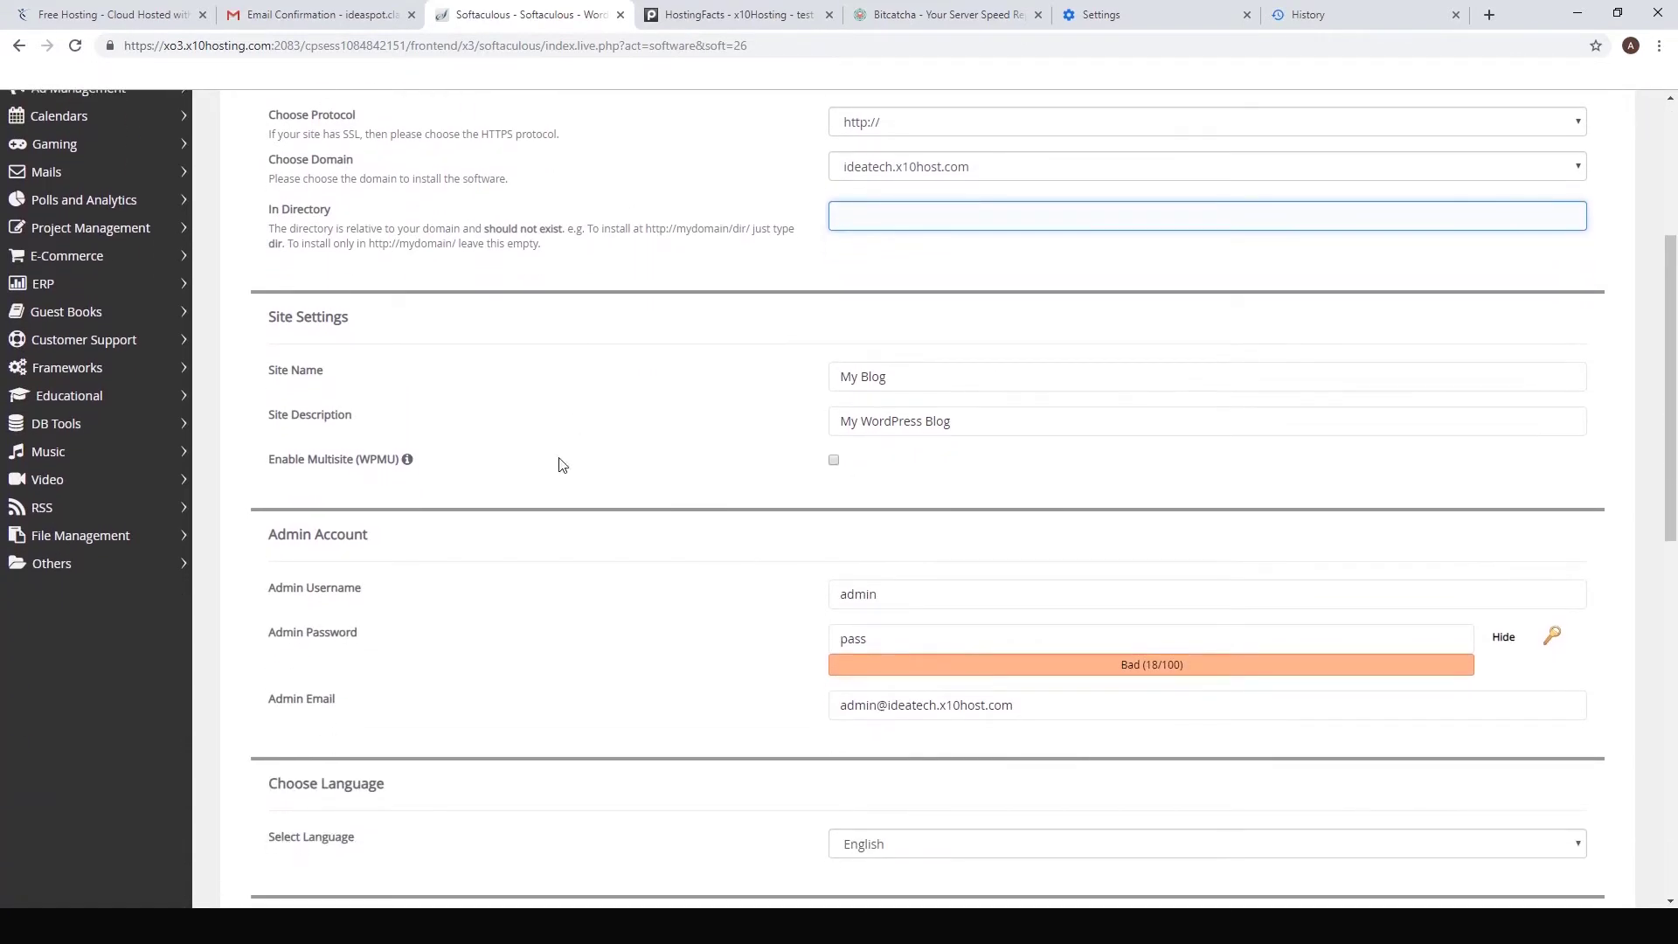
{"action": "scroll", "coordinate": [597, 473], "scroll_direction": "down", "scroll_amount": 1}
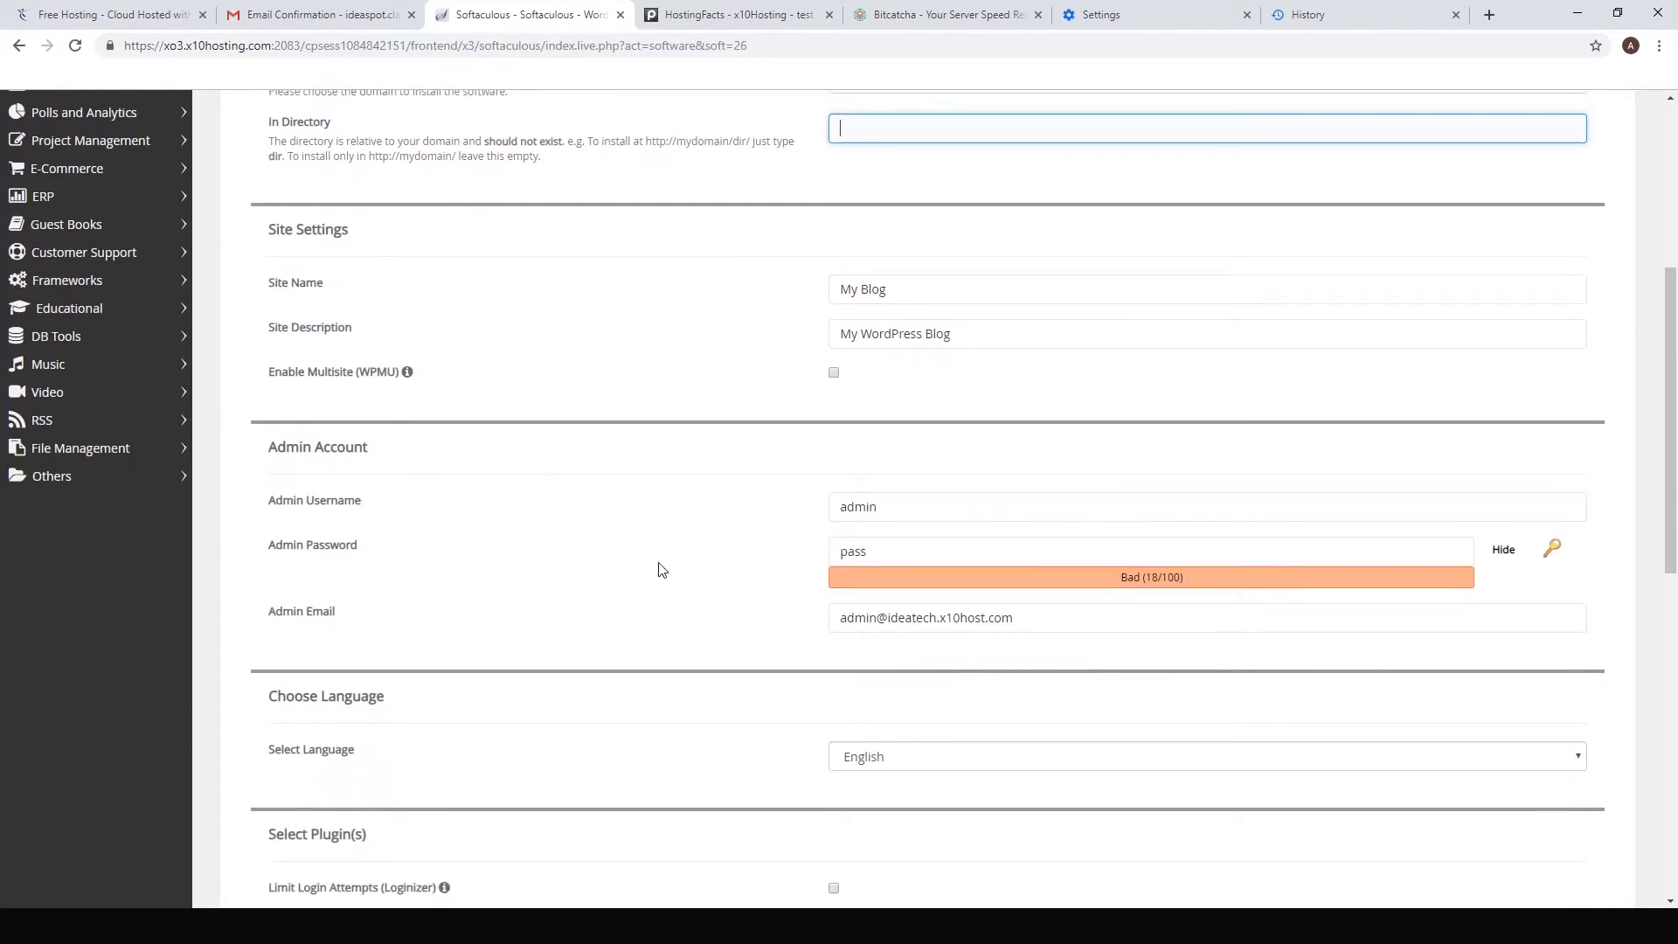
{"action": "double_click", "coordinate": [976, 505]}
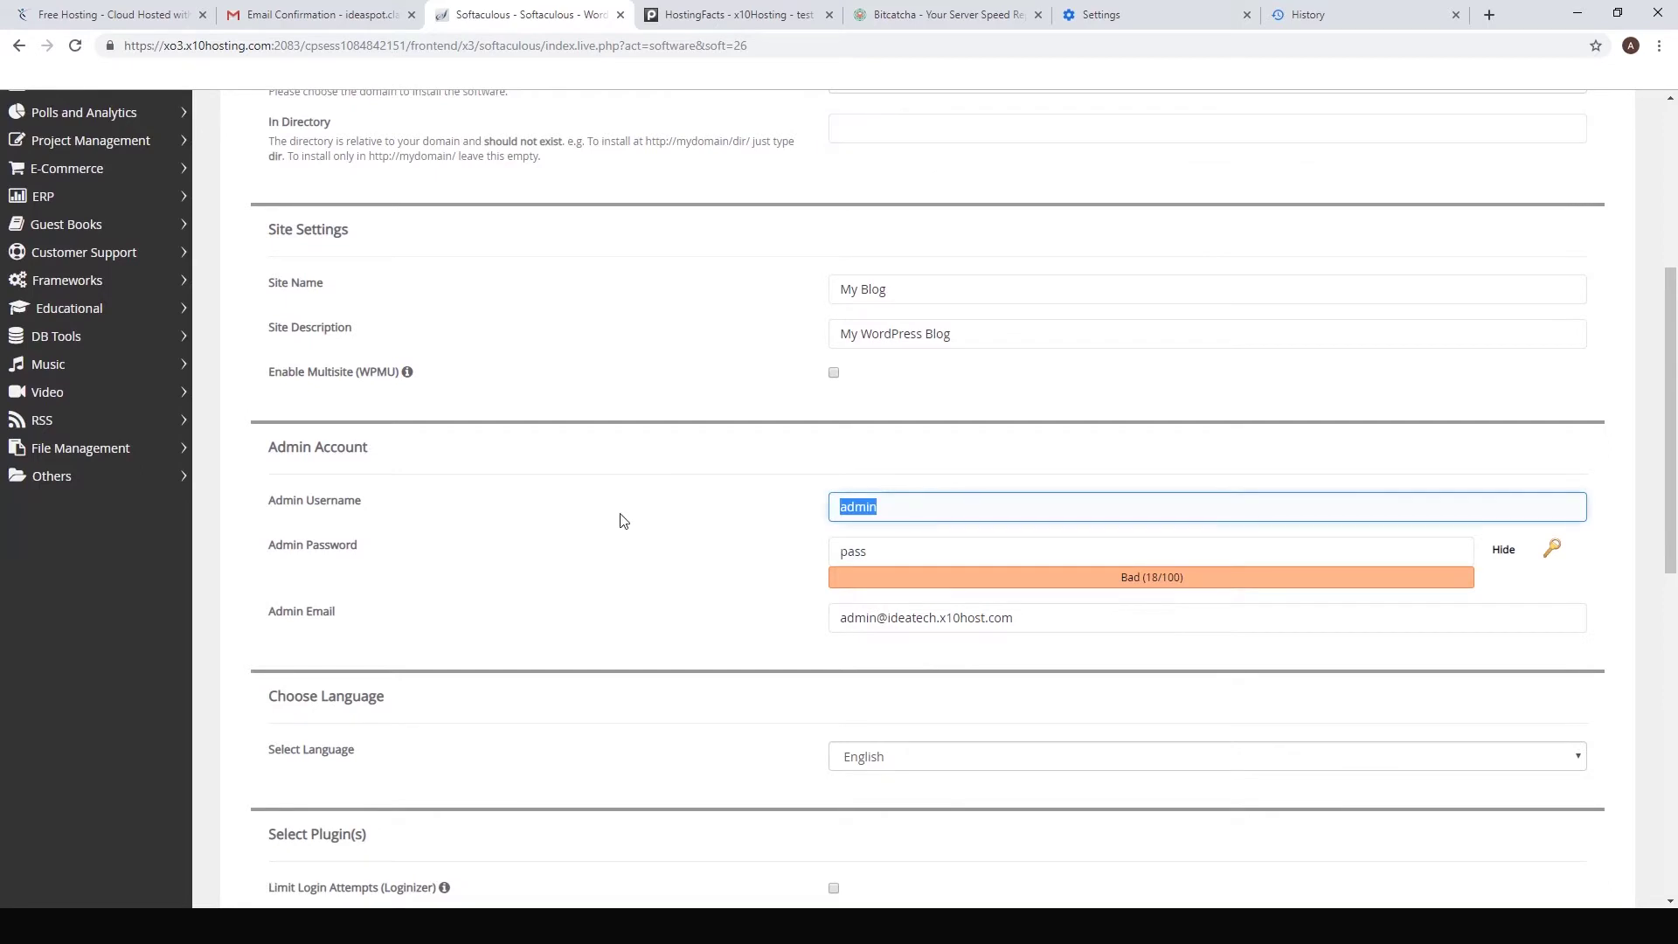
{"action": "type", "text": "ideatech"}
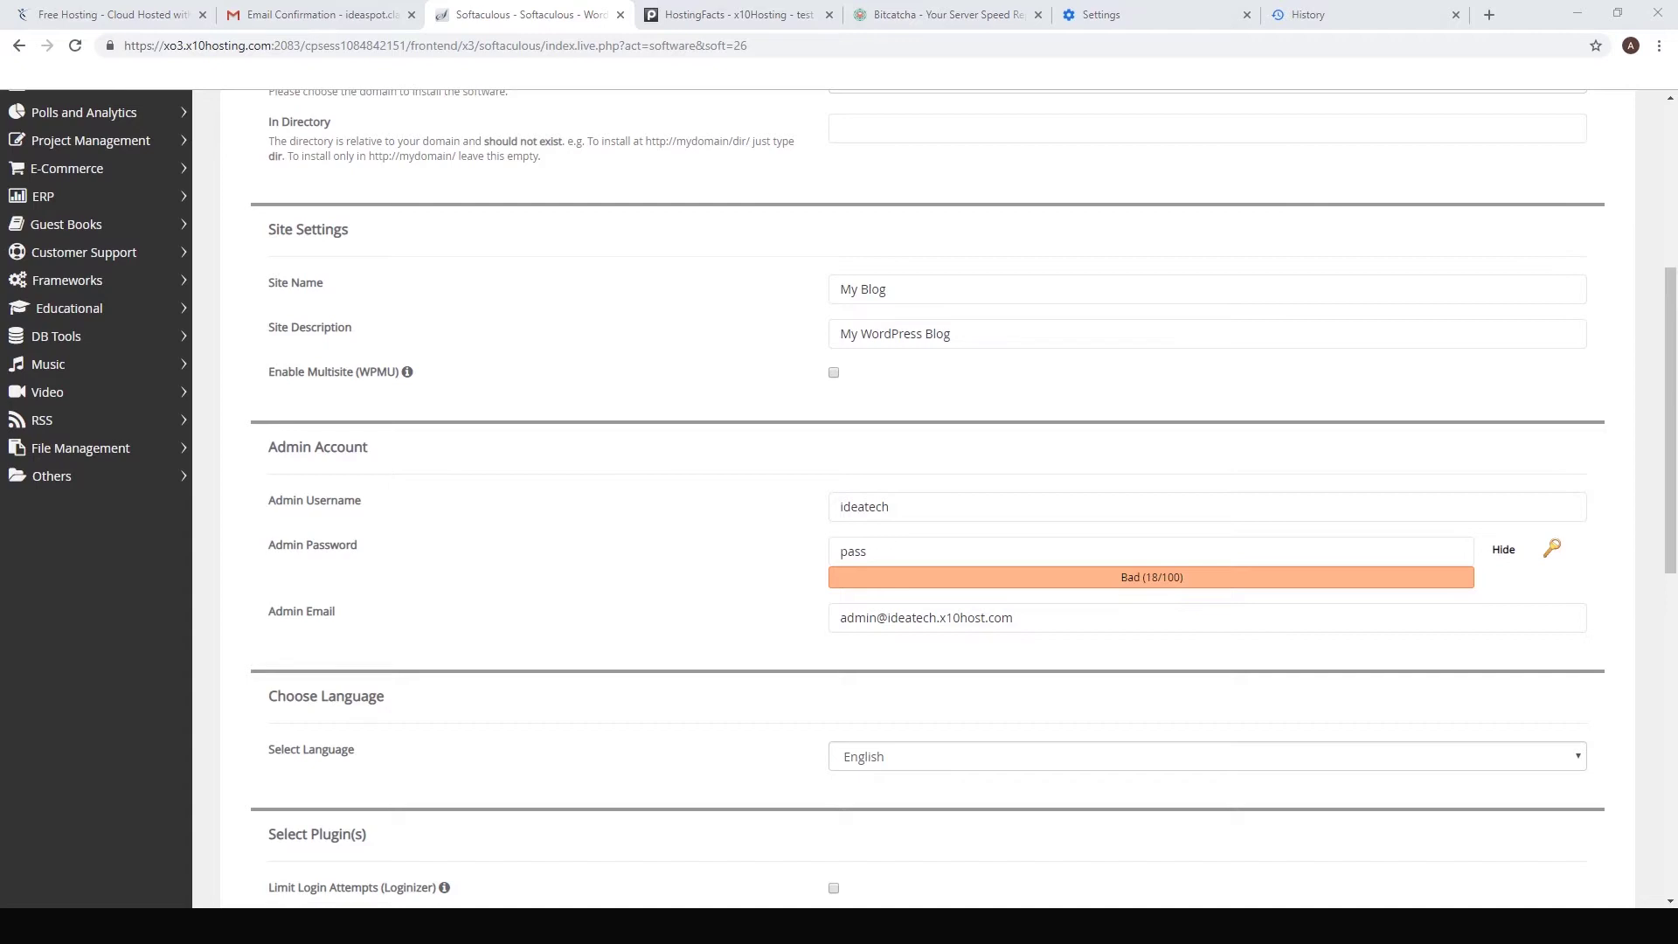
{"action": "left_click", "coordinate": [854, 615]}
Step: Replace the admin password with a strong one and enter a new Gmail admin e-mail
{"action": "left_click", "coordinate": [861, 551]}
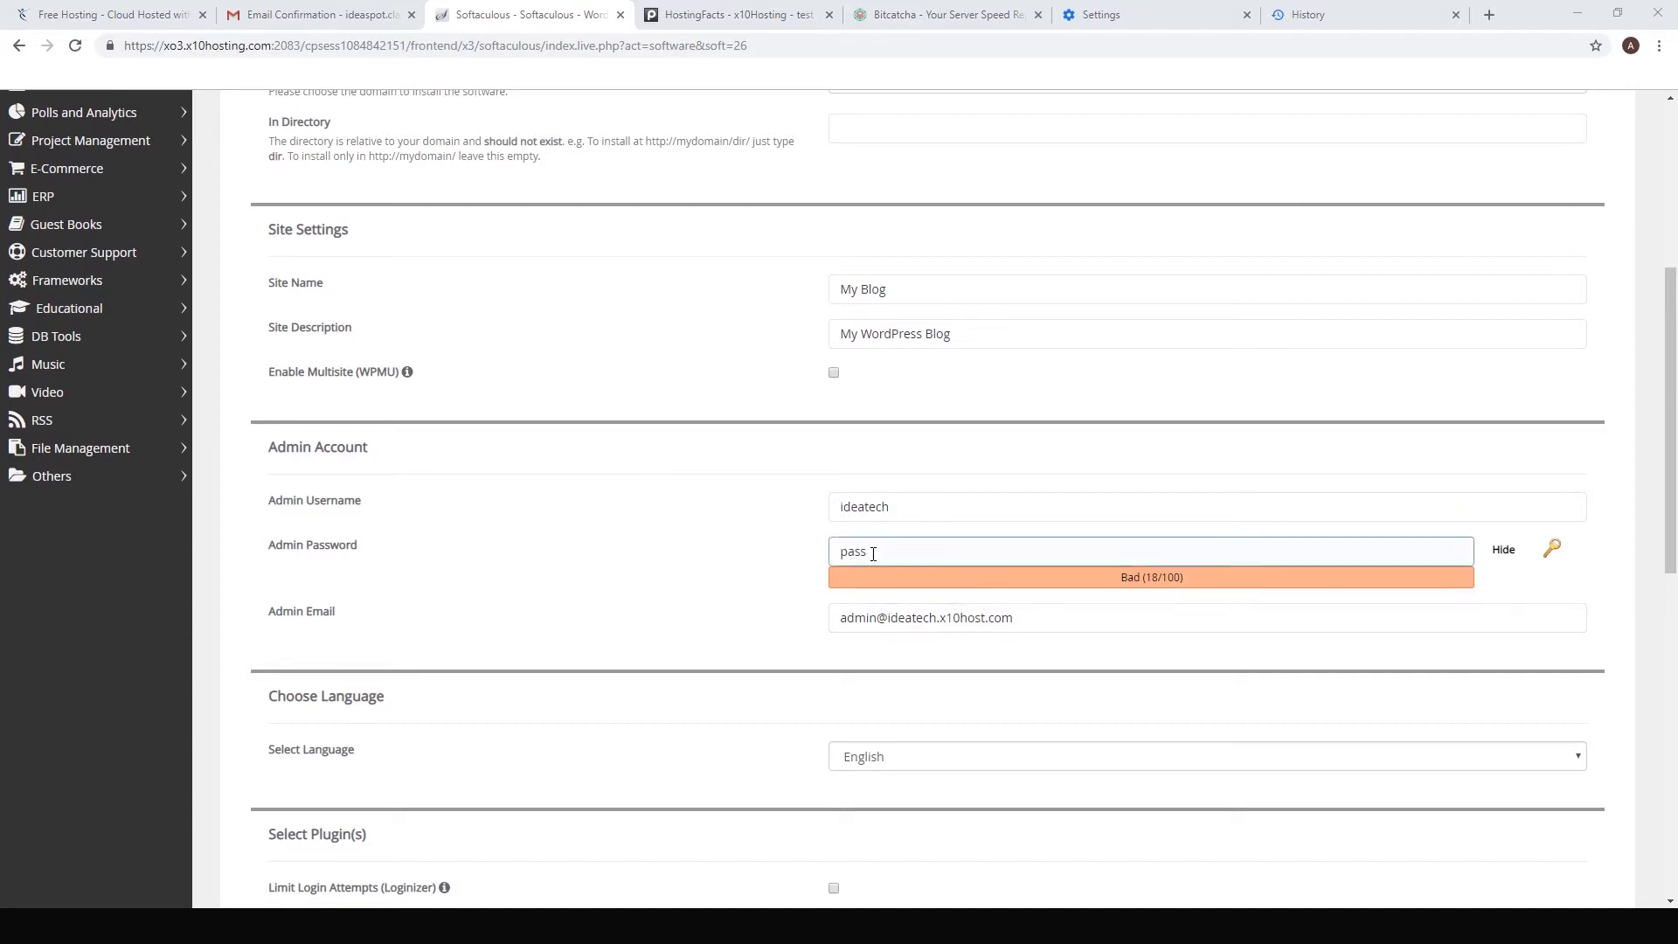
{"action": "left_click", "coordinate": [1503, 549]}
{"action": "left_click", "coordinate": [891, 547]}
{"action": "key", "text": "ctrl+a"}
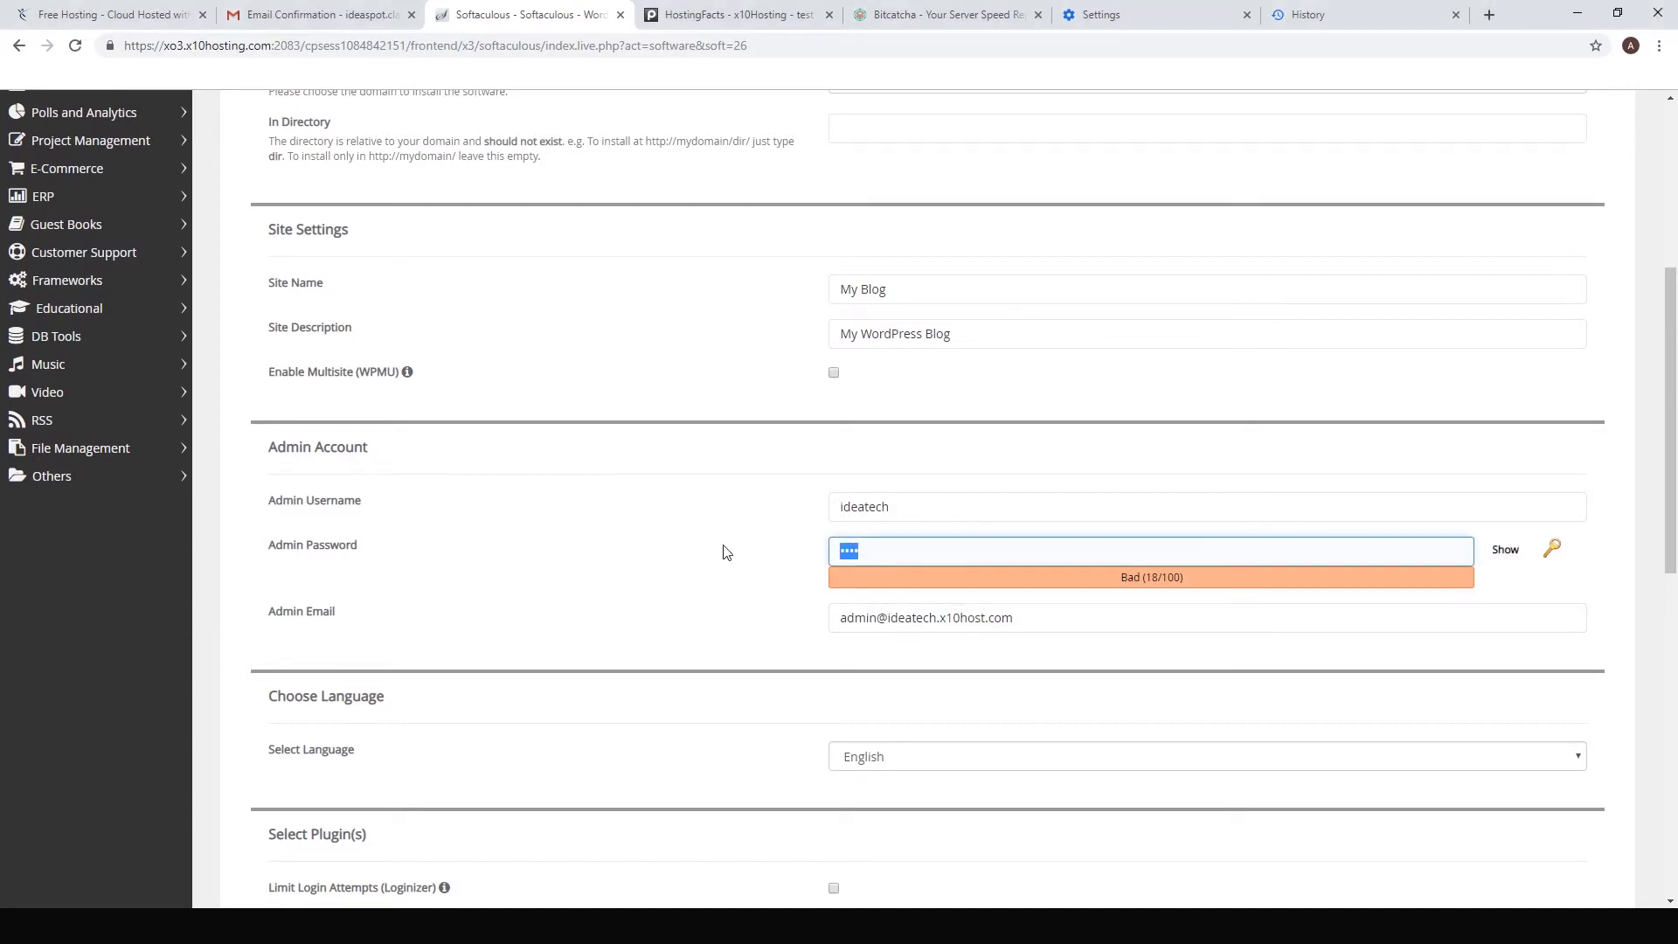
{"action": "key", "text": "ctrl+v"}
{"action": "scroll", "coordinate": [715, 579], "scroll_direction": "down", "scroll_amount": 1}
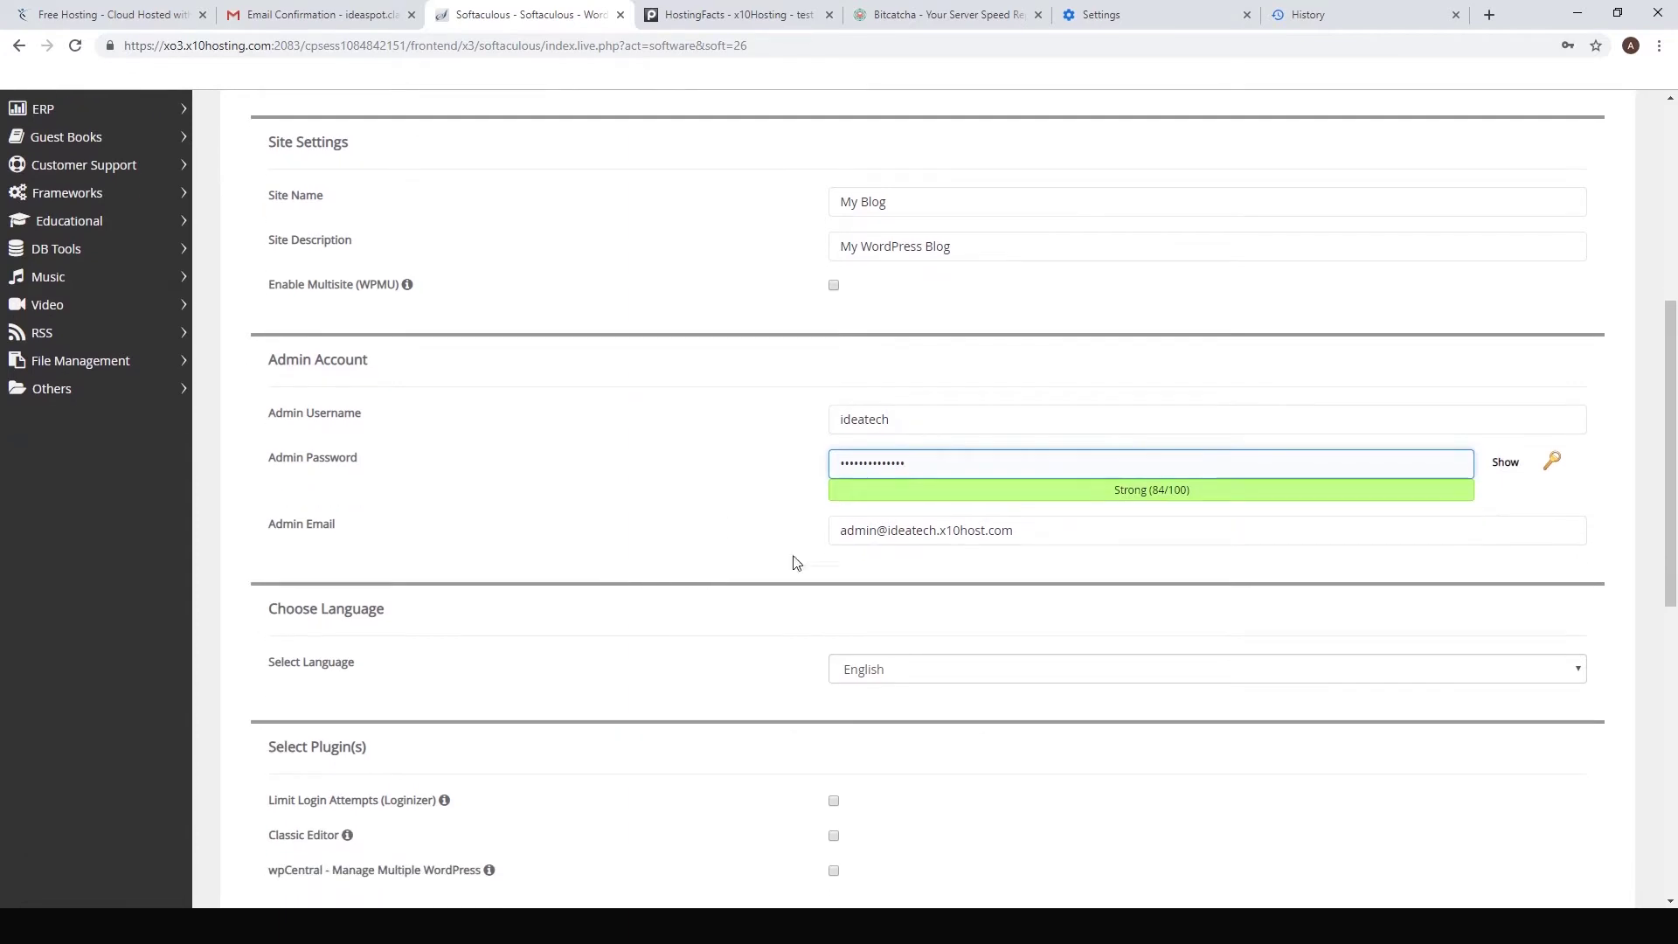
{"action": "left_click_drag", "start_coordinate": [1067, 531], "coordinate": [580, 528]}
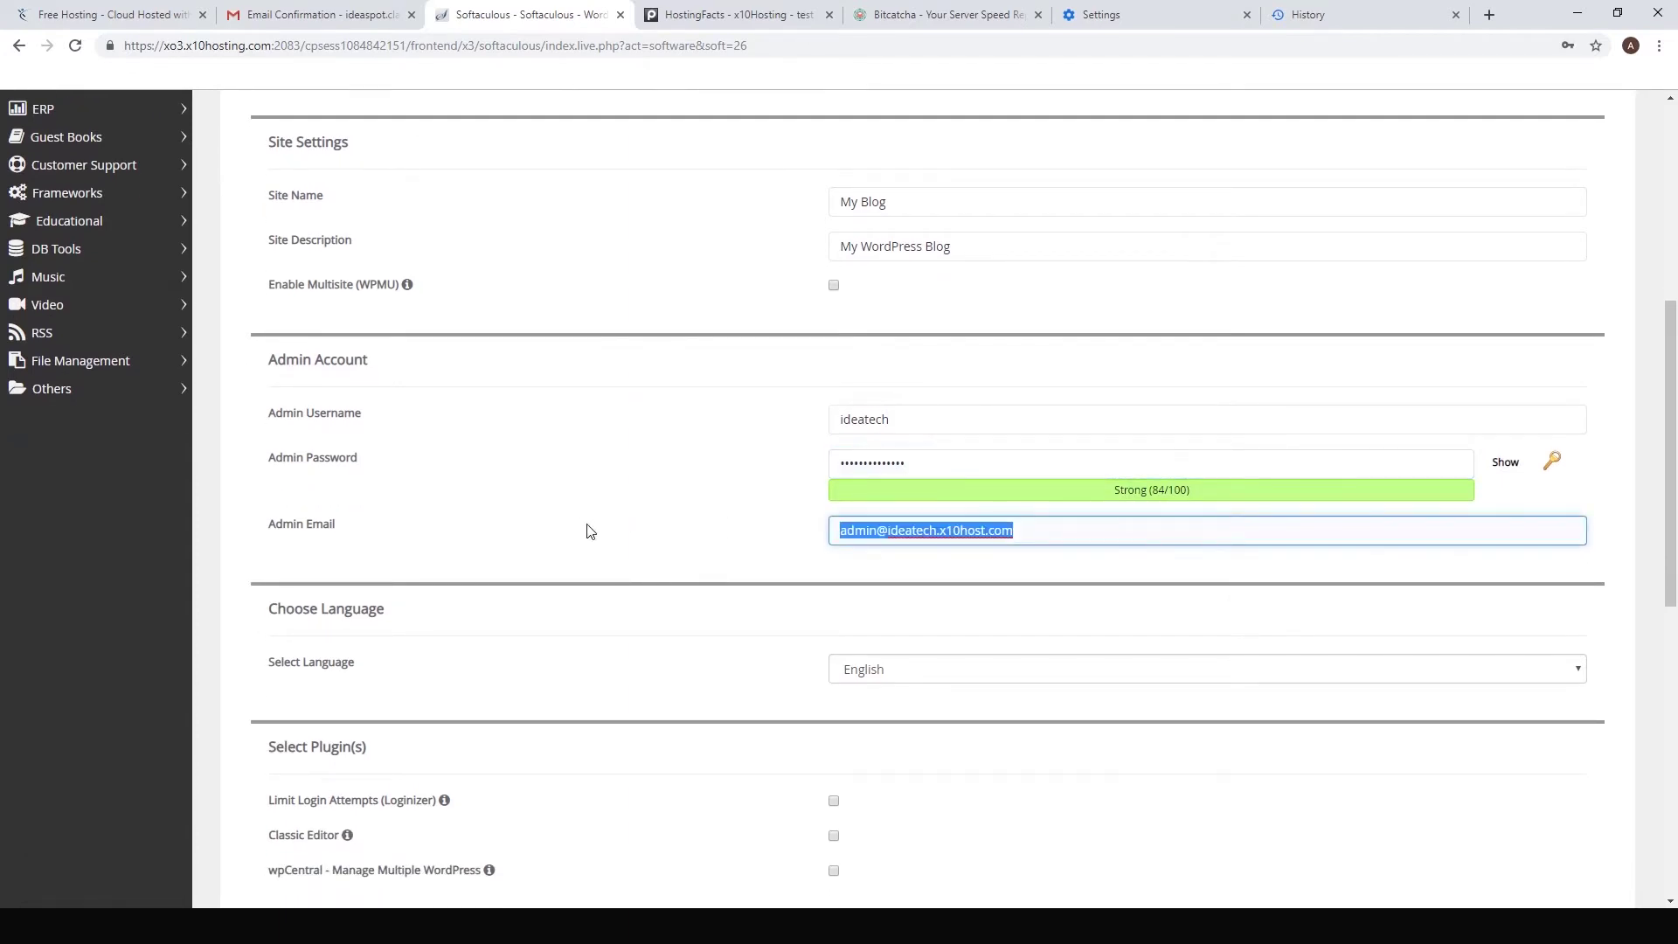
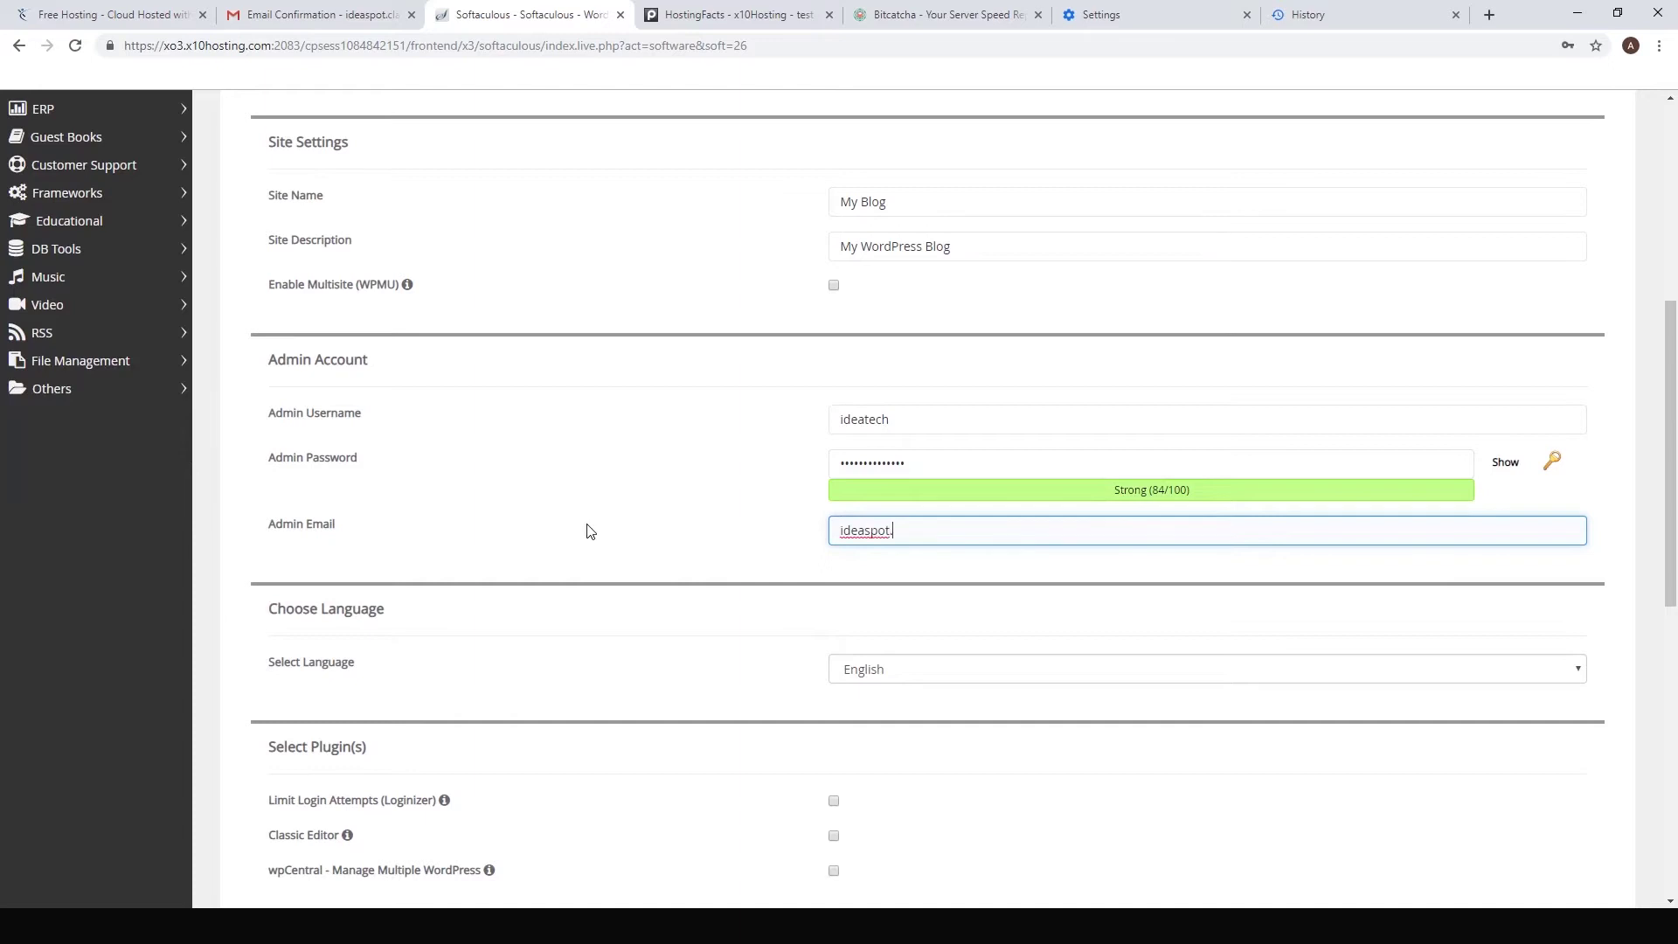
{"action": "scroll", "coordinate": [591, 531], "scroll_direction": "down", "scroll_amount": 6}
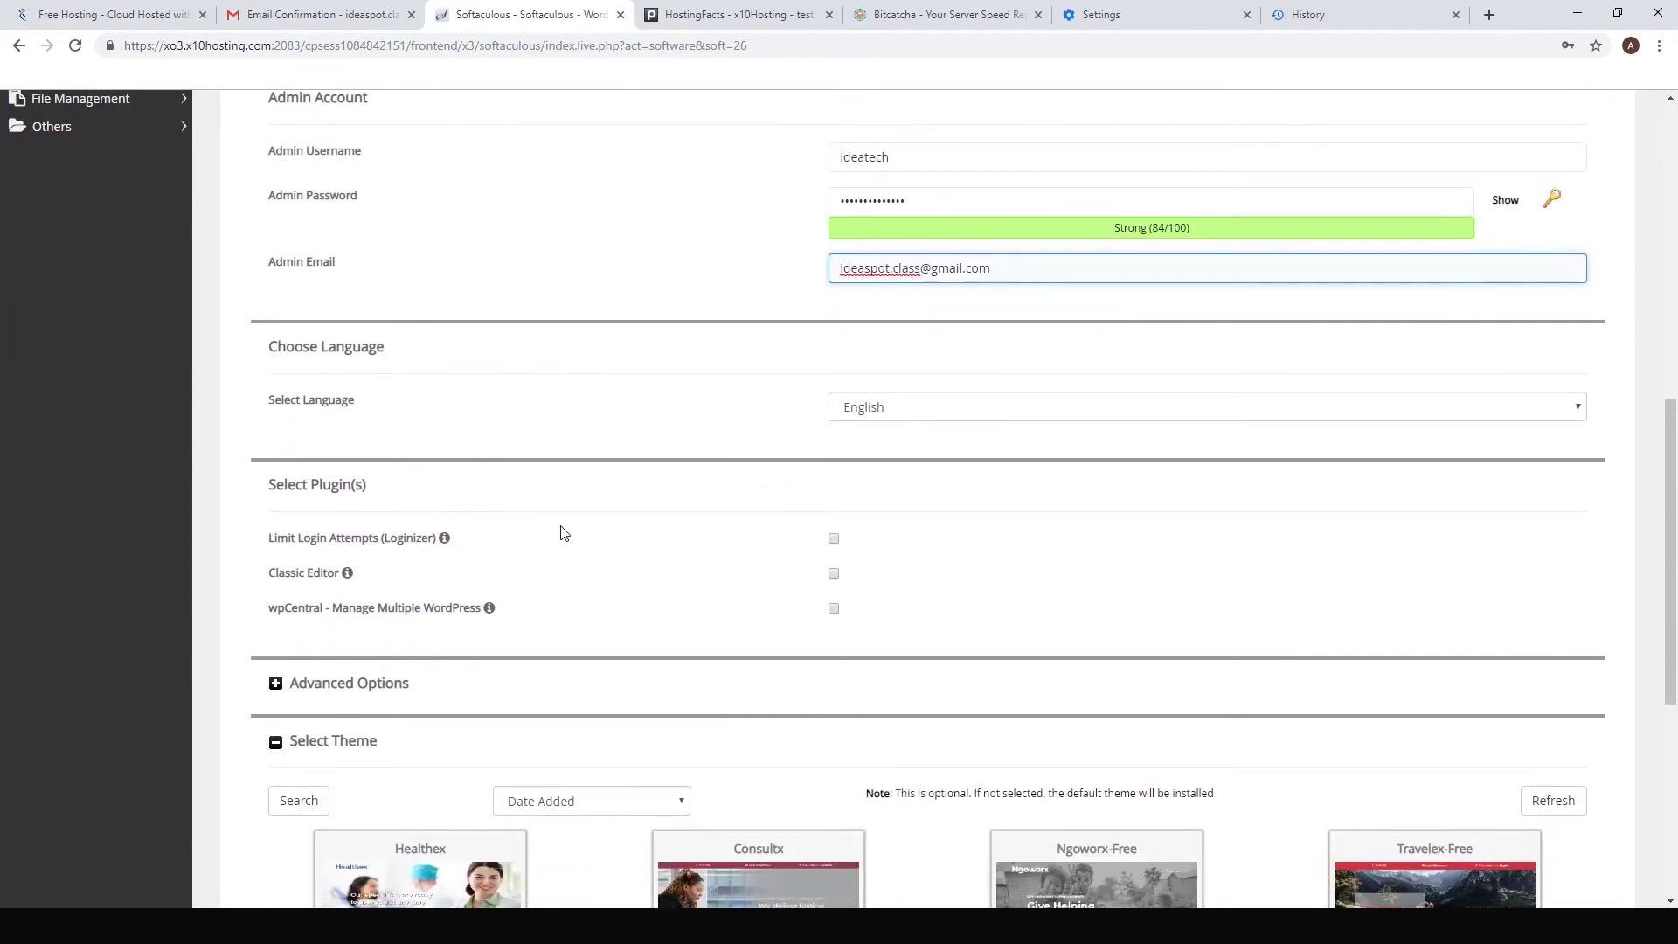
{"action": "scroll", "coordinate": [1020, 425], "scroll_direction": "down", "scroll_amount": 2}
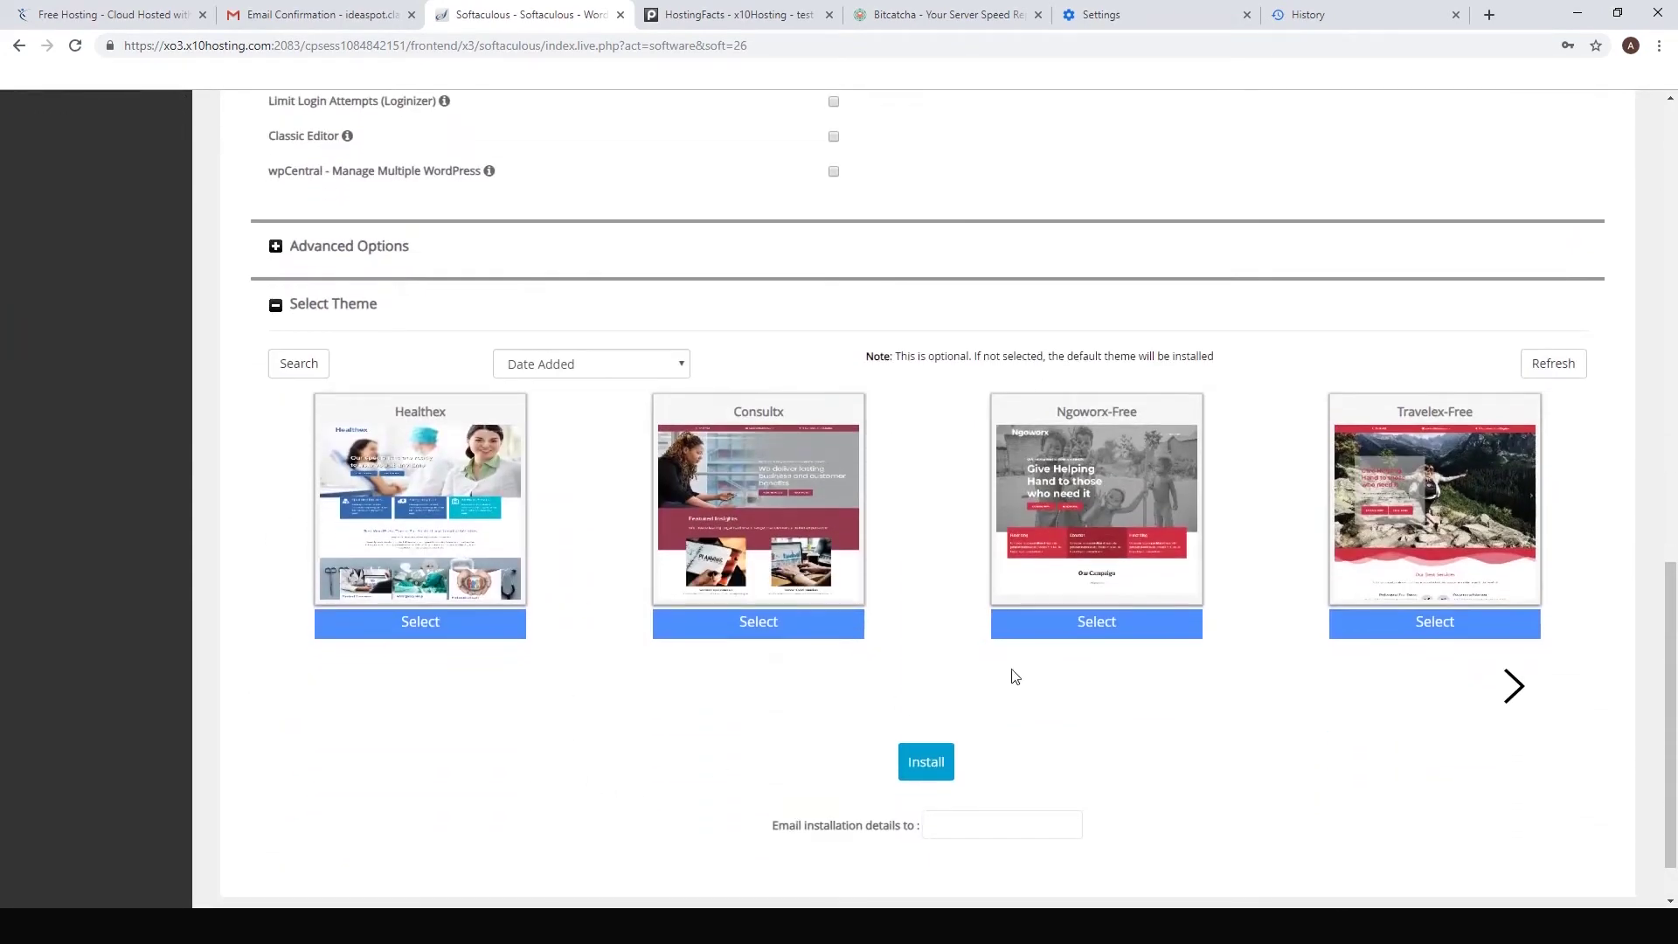
{"action": "scroll", "coordinate": [1011, 678], "scroll_direction": "down", "scroll_amount": 1}
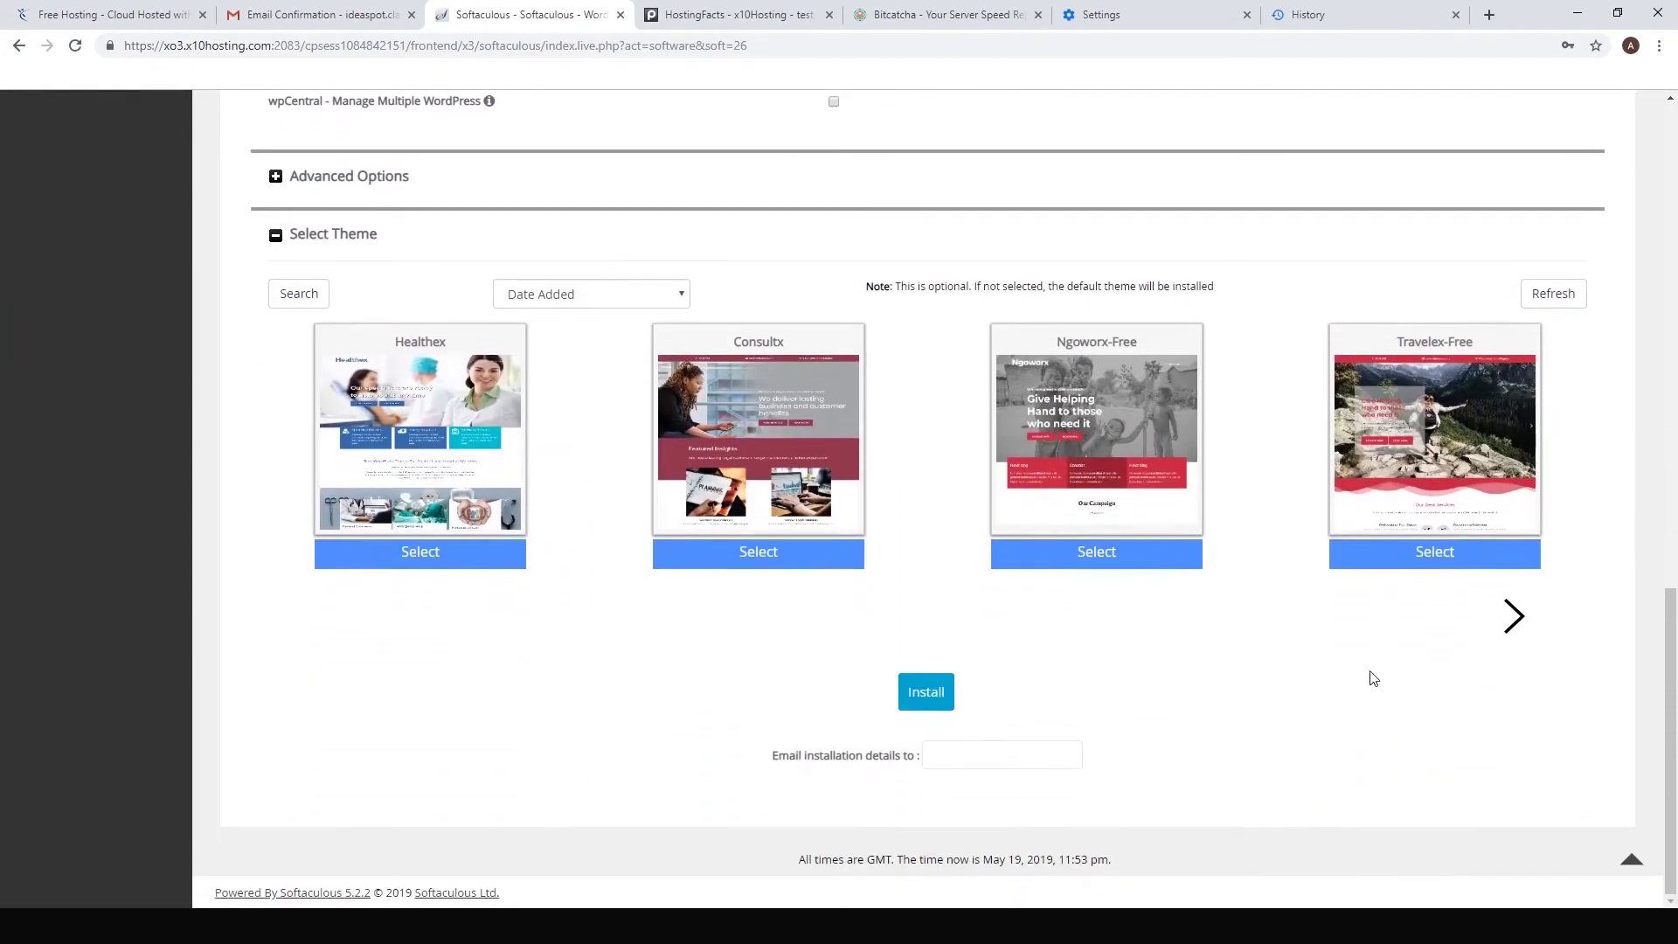
Step: Run the WordPress install, save the admin login in Chrome, and open the new site in a new tab
{"action": "left_click", "coordinate": [926, 695]}
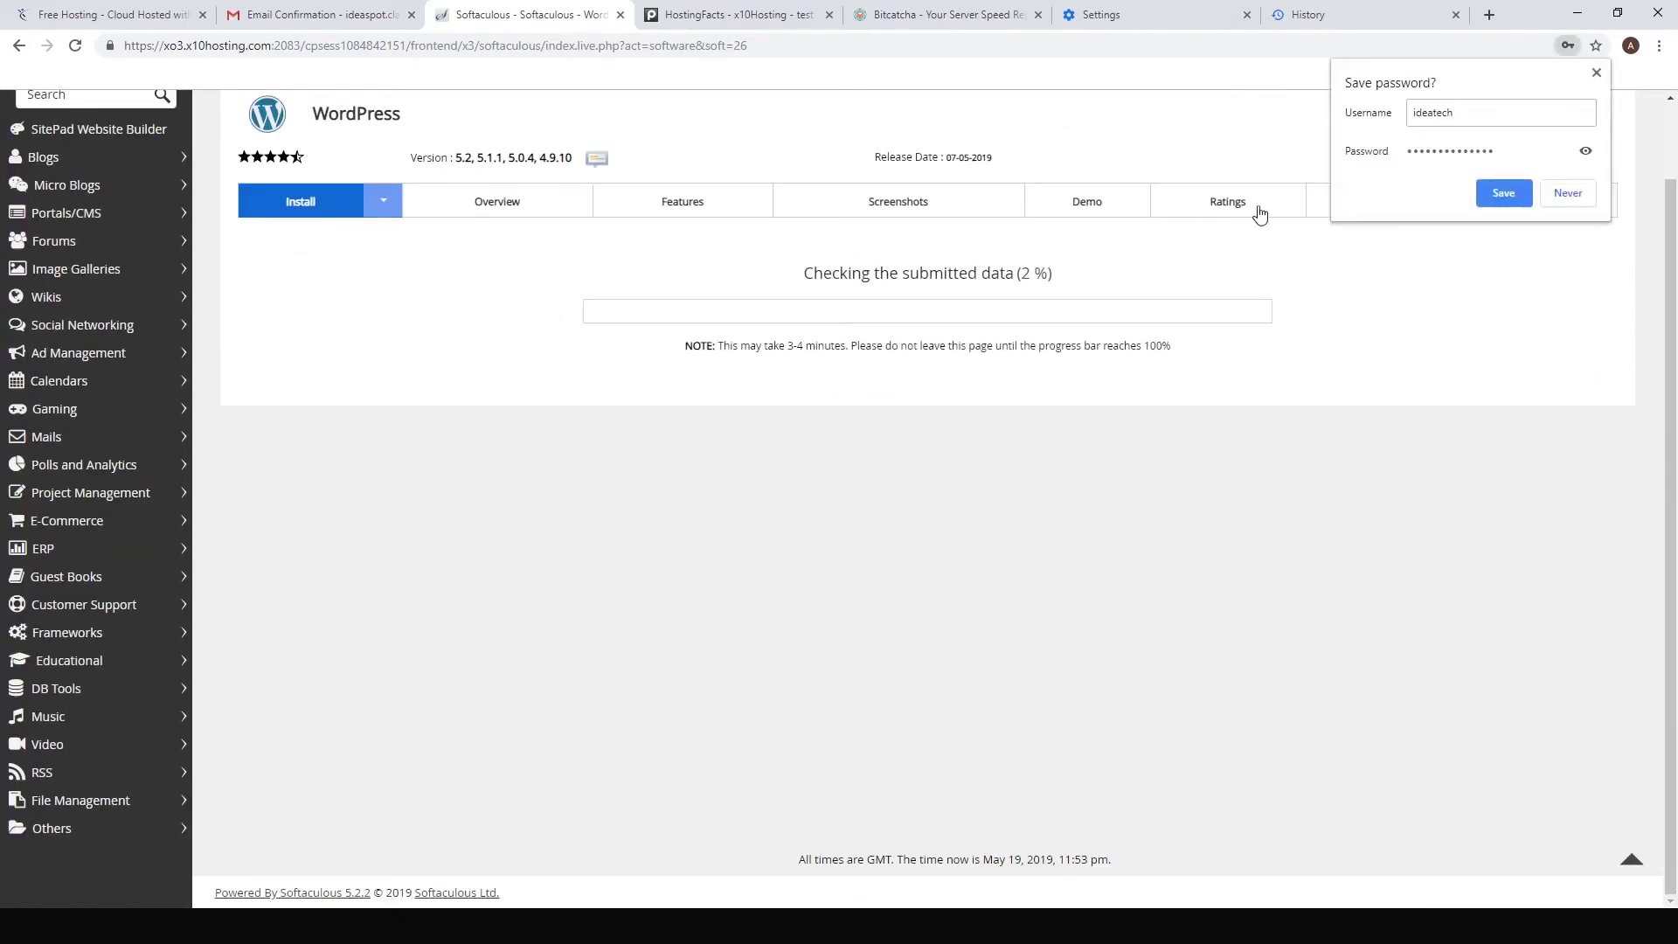
{"action": "left_click", "coordinate": [1499, 193]}
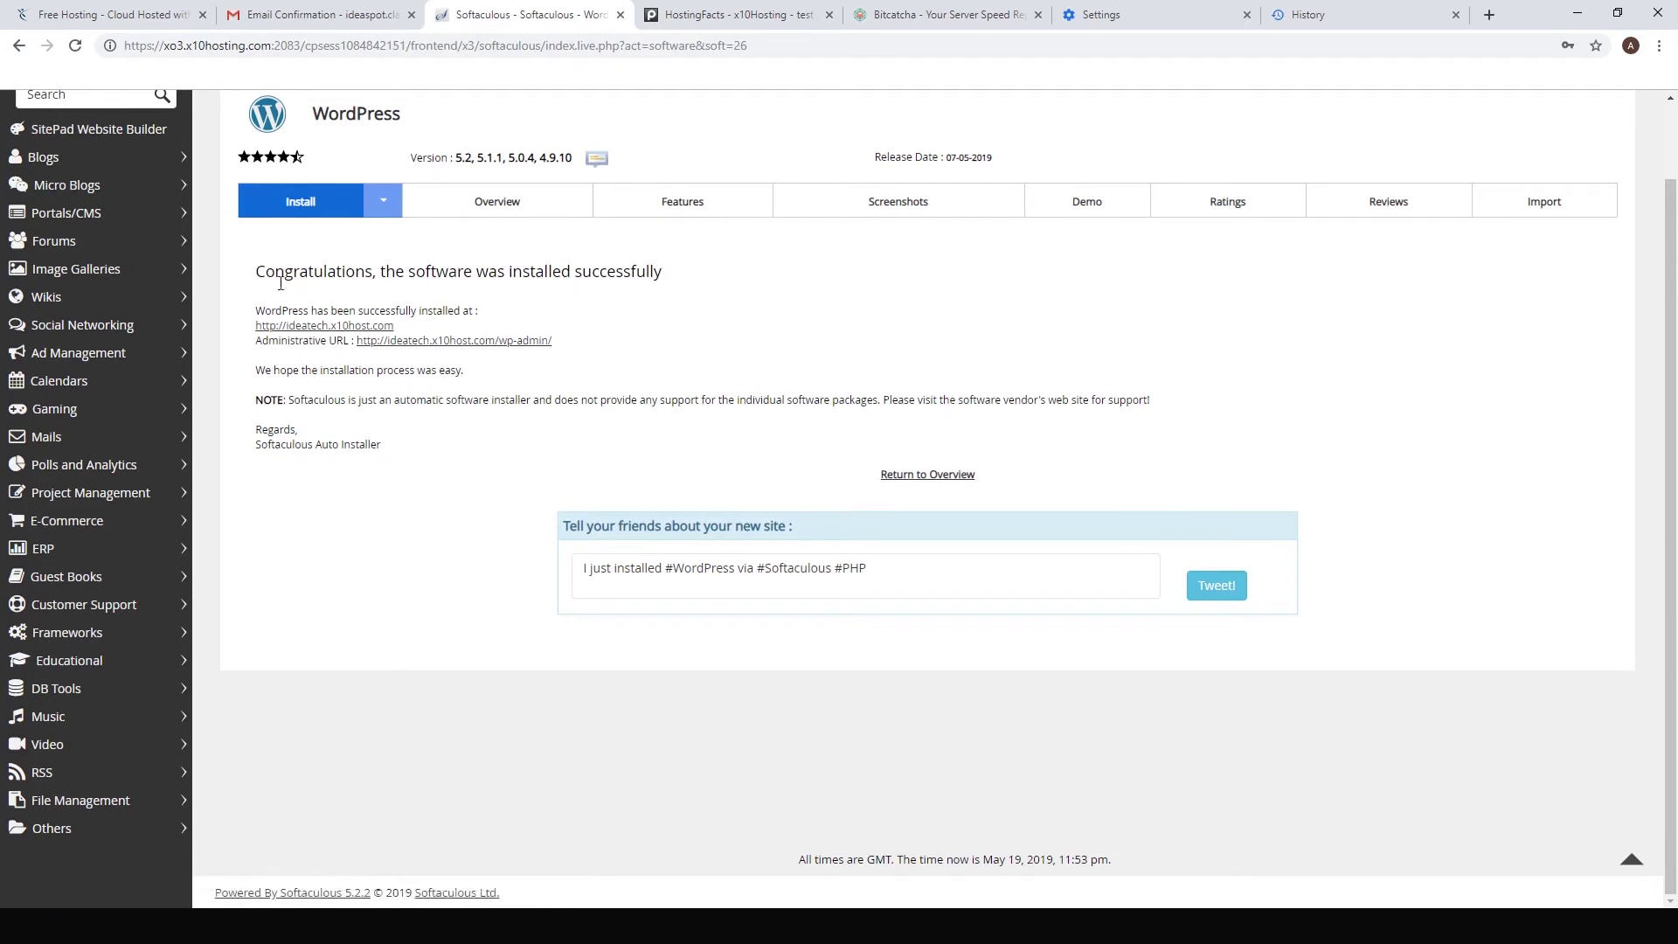
{"action": "right_click", "coordinate": [301, 328]}
{"action": "left_click", "coordinate": [305, 338]}
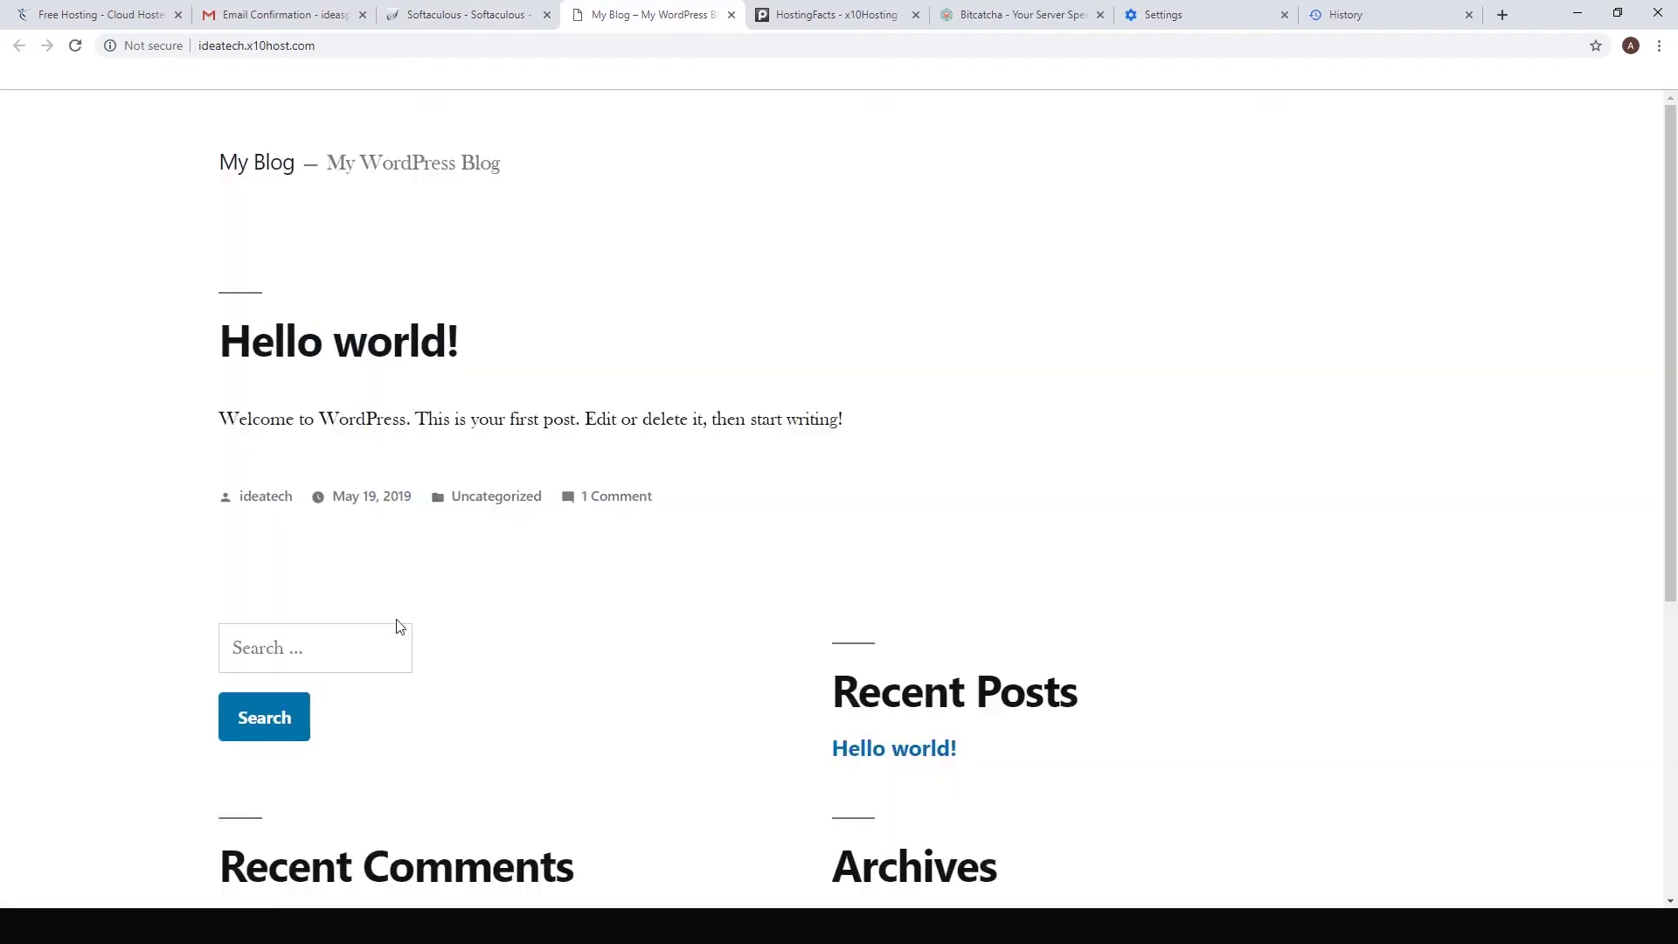
Step: From the success page's admin dashboard, open Appearance > Themes and browse featured themes to add
{"action": "left_click", "coordinate": [501, 15]}
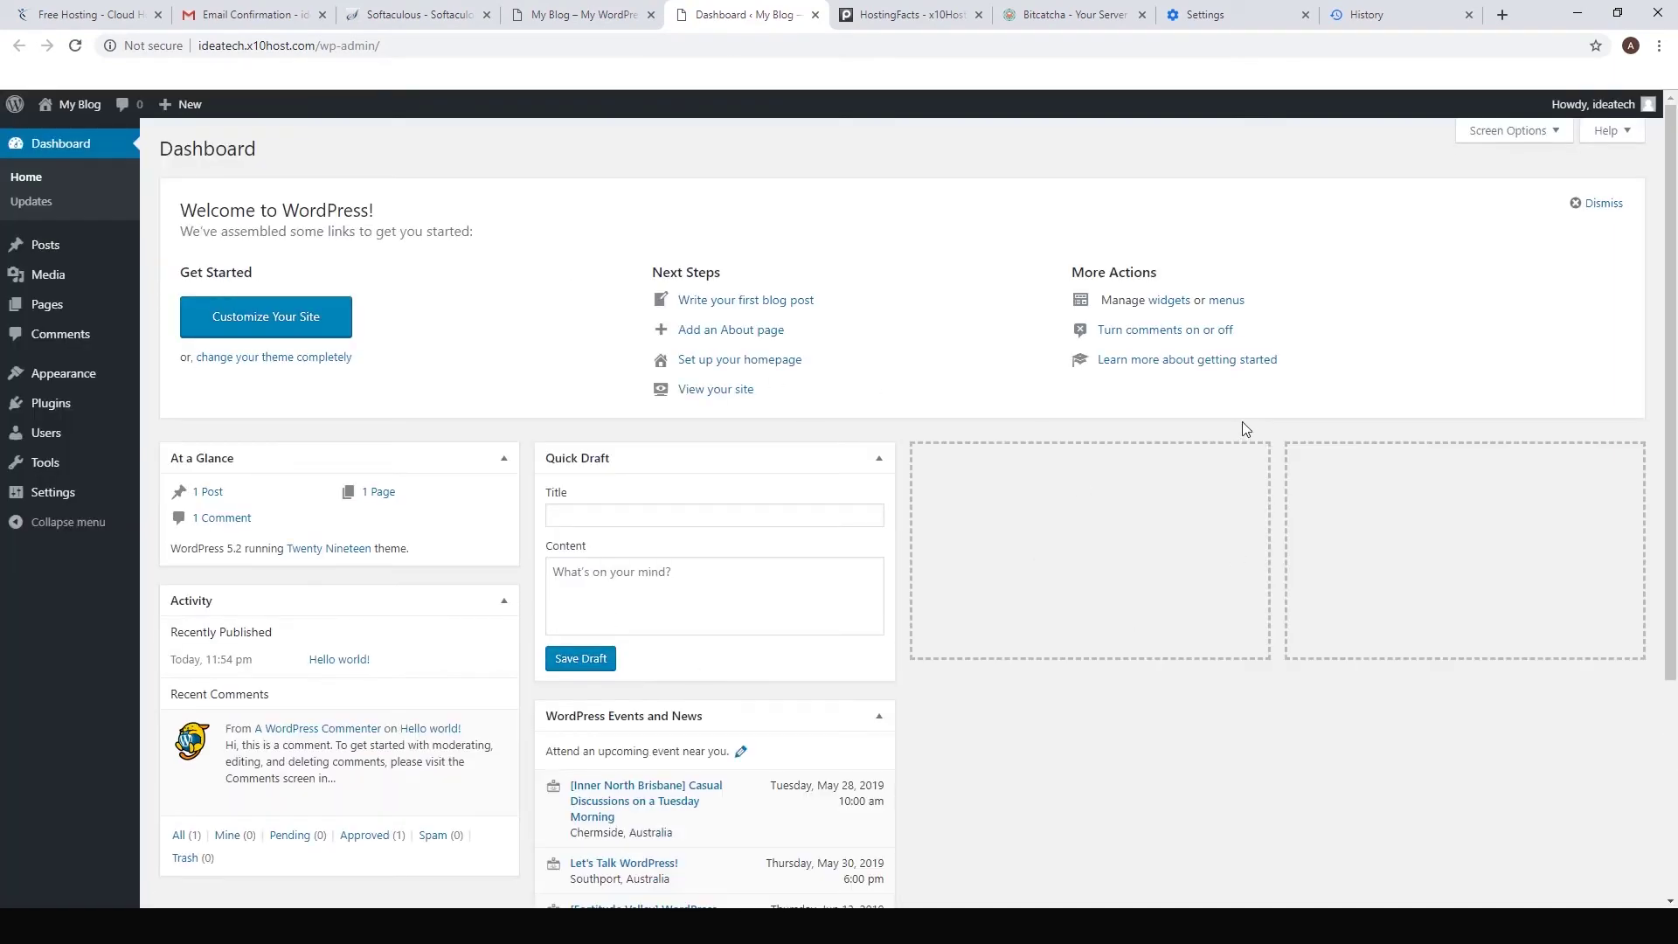
{"action": "mouse_move", "coordinate": [56, 385]}
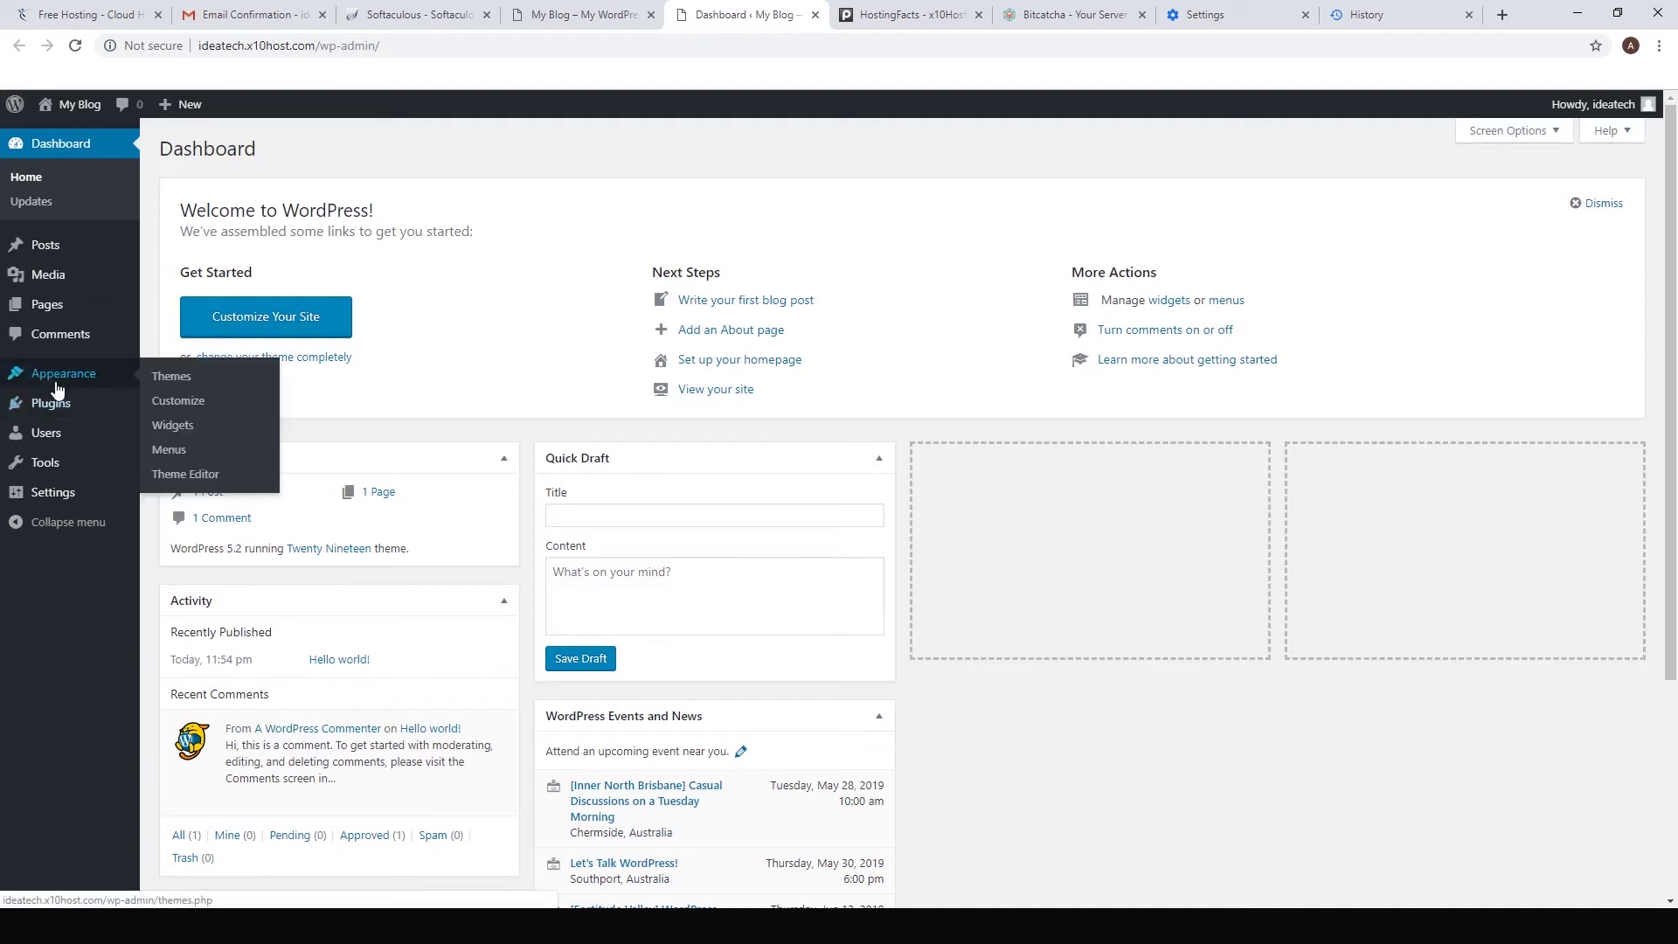
{"action": "left_click", "coordinate": [171, 376]}
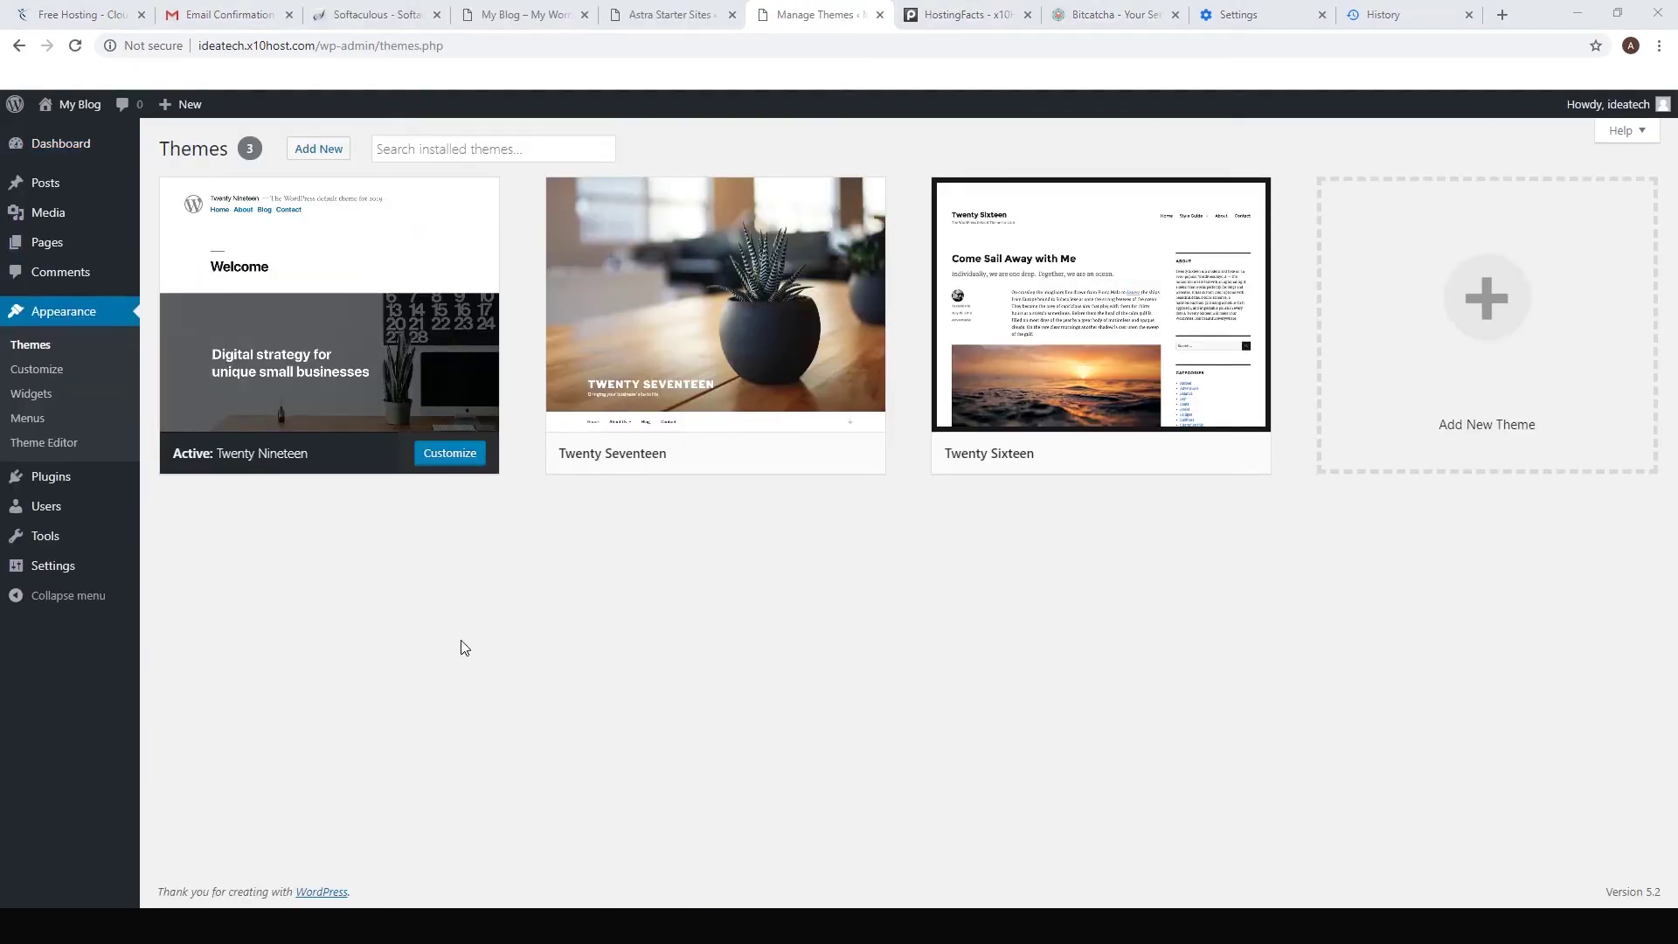
{"action": "left_click", "coordinate": [330, 151]}
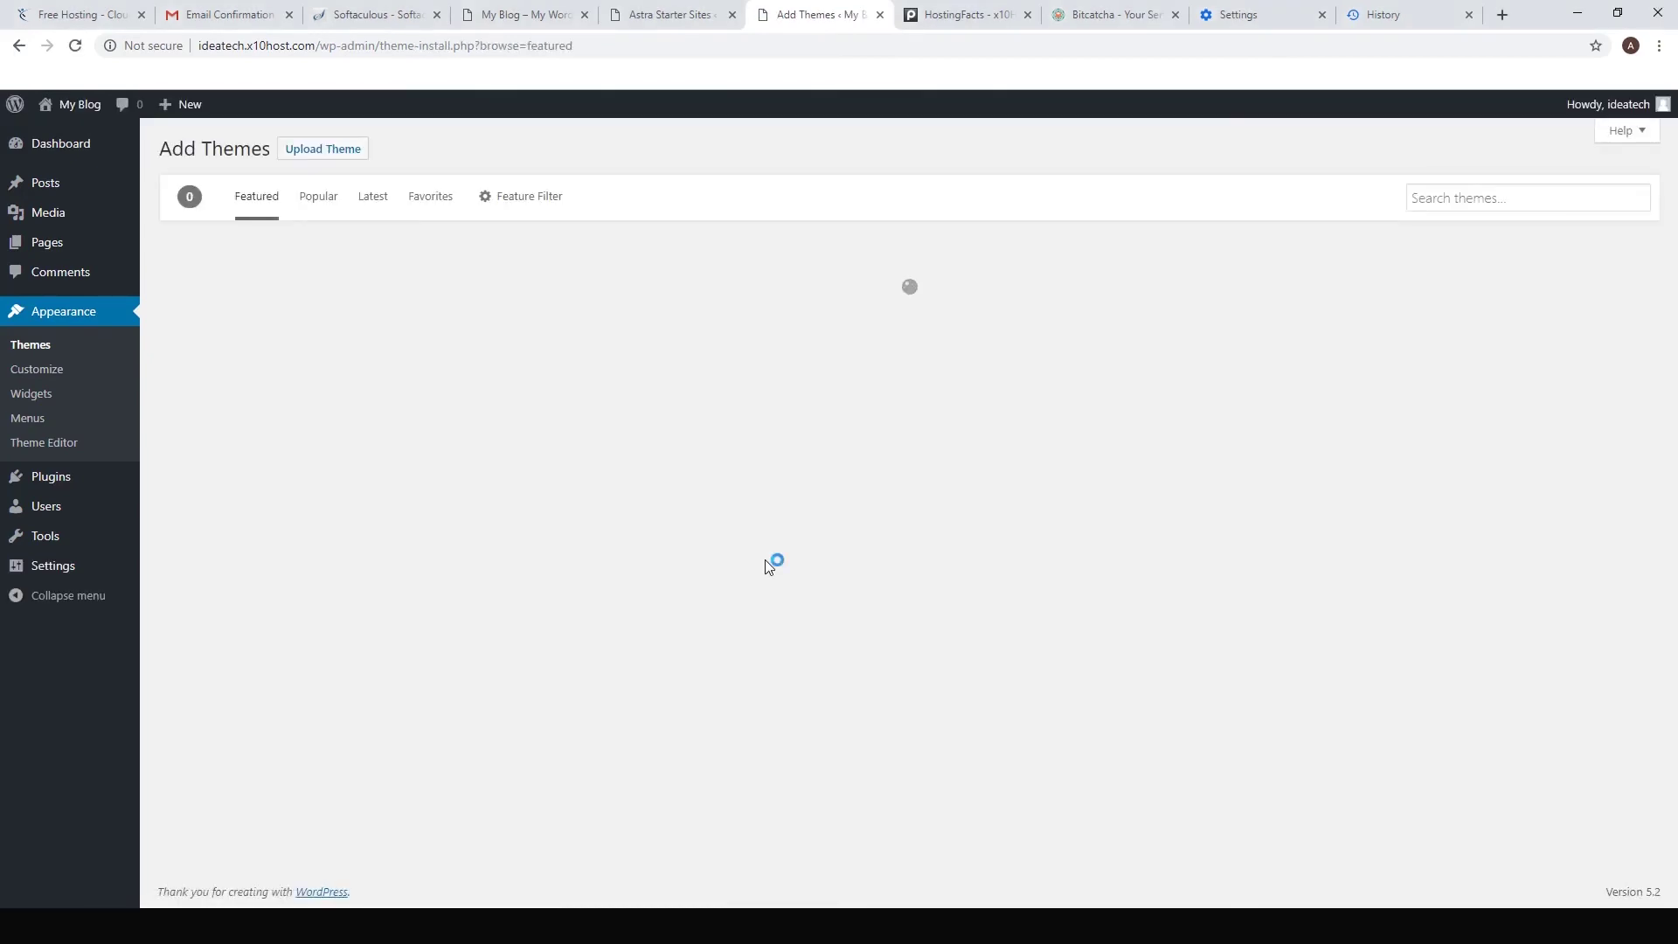
Step: Search the Add Themes directory for 'astra' and select the single Astra theme result
{"action": "left_click", "coordinate": [1423, 198]}
{"action": "type", "text": "astra"}
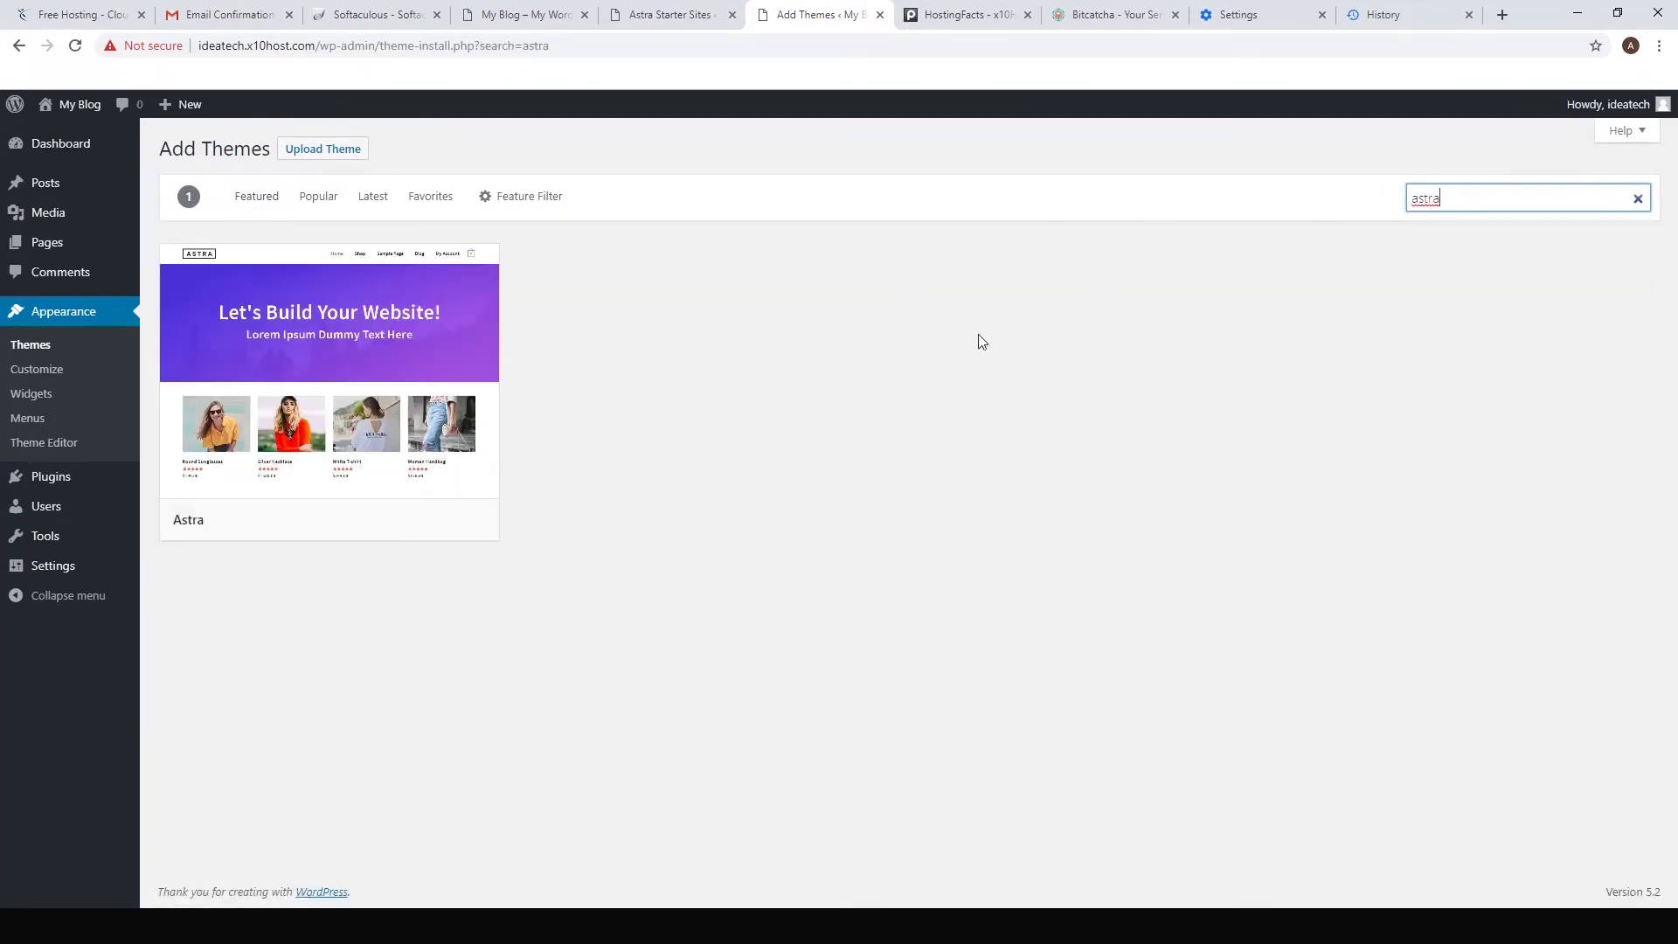
{"action": "mouse_move", "coordinate": [360, 344]}
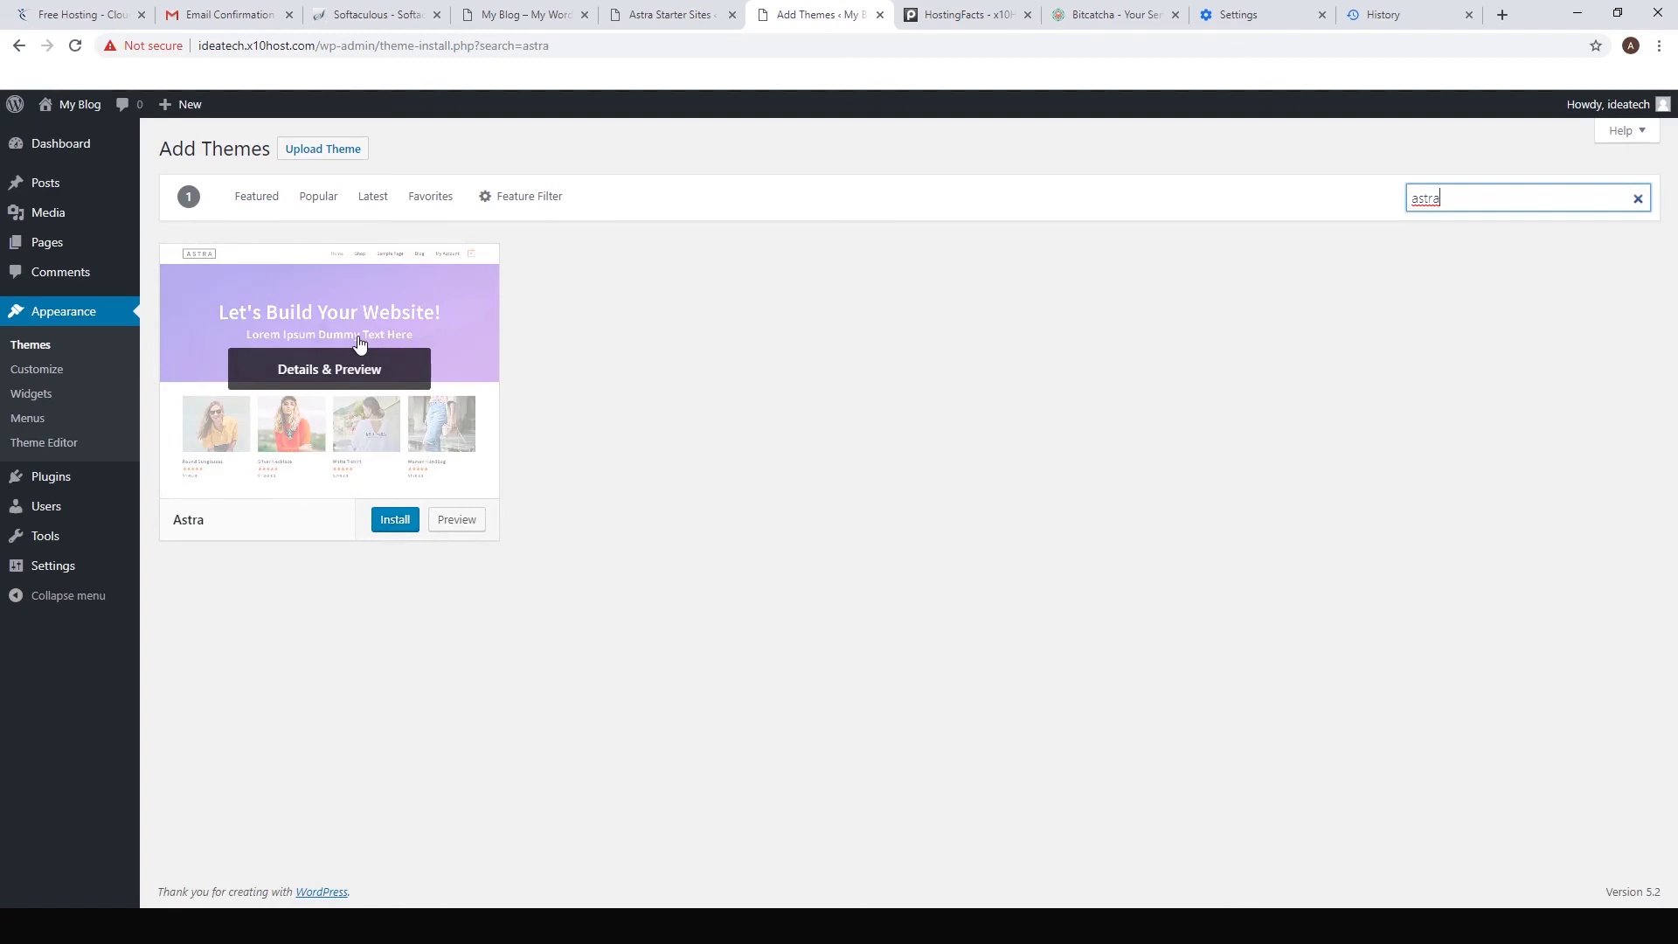
{"action": "left_click", "coordinate": [389, 521]}
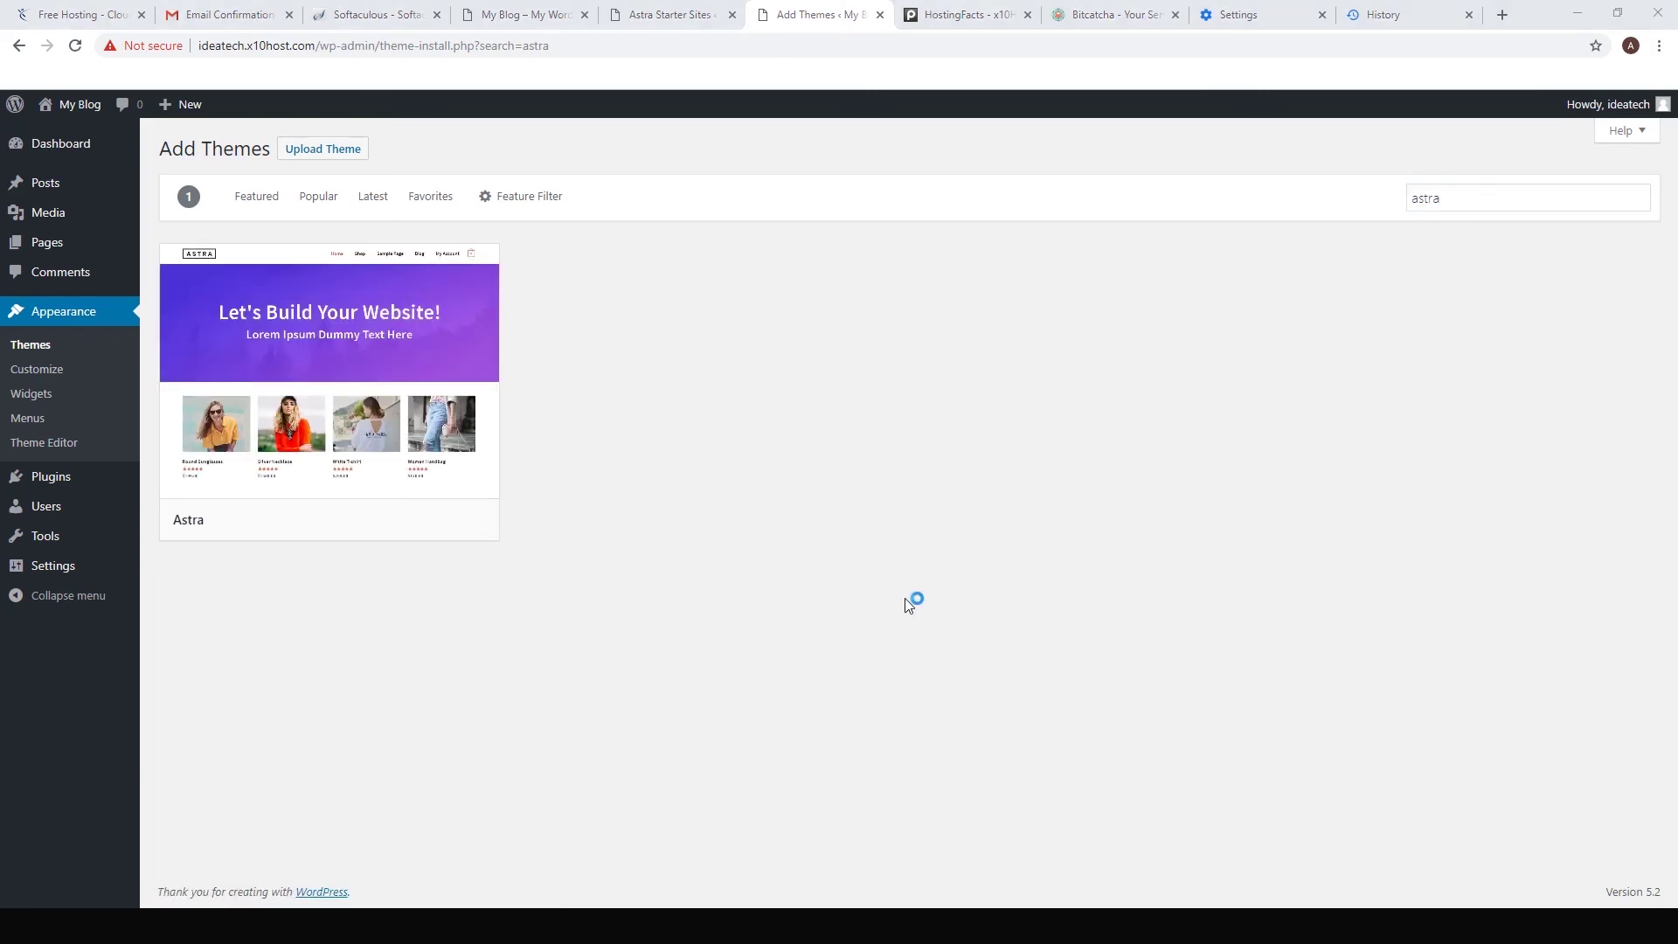